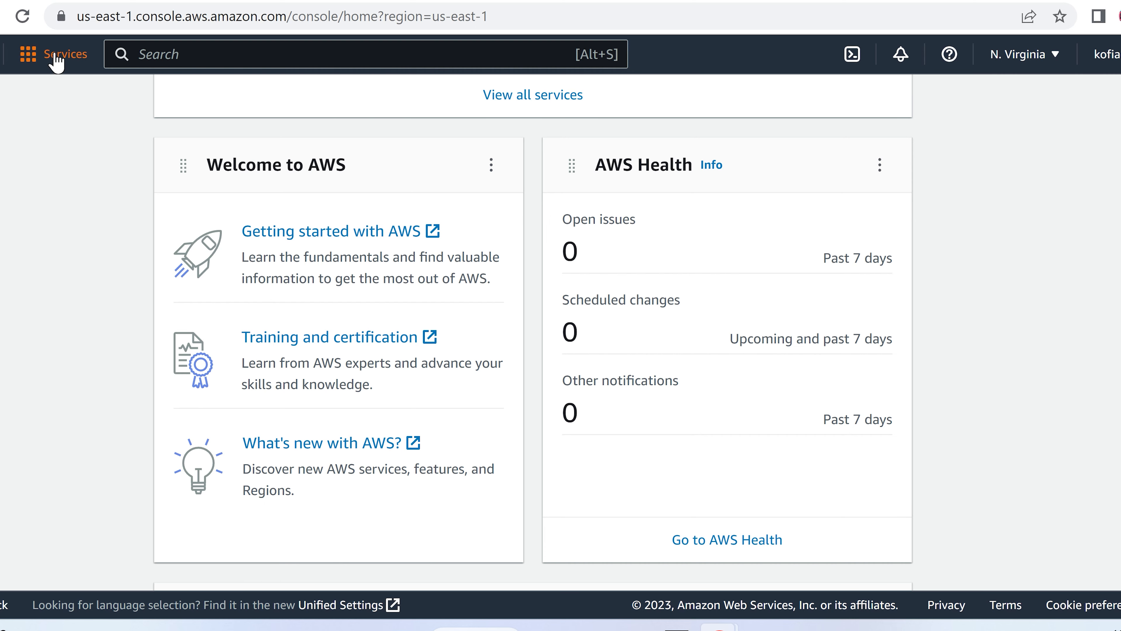
Step: Open the IAM dashboard from the Security, Identity, & Compliance services list
{"action": "left_click", "coordinate": [43, 57]}
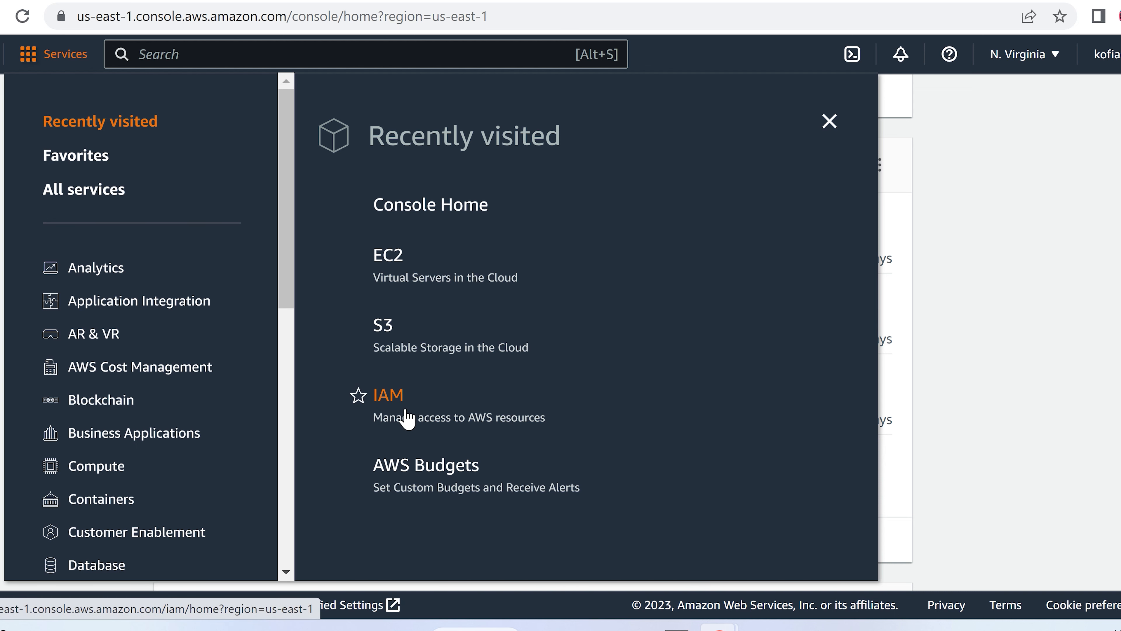
{"action": "left_click", "coordinate": [221, 54]}
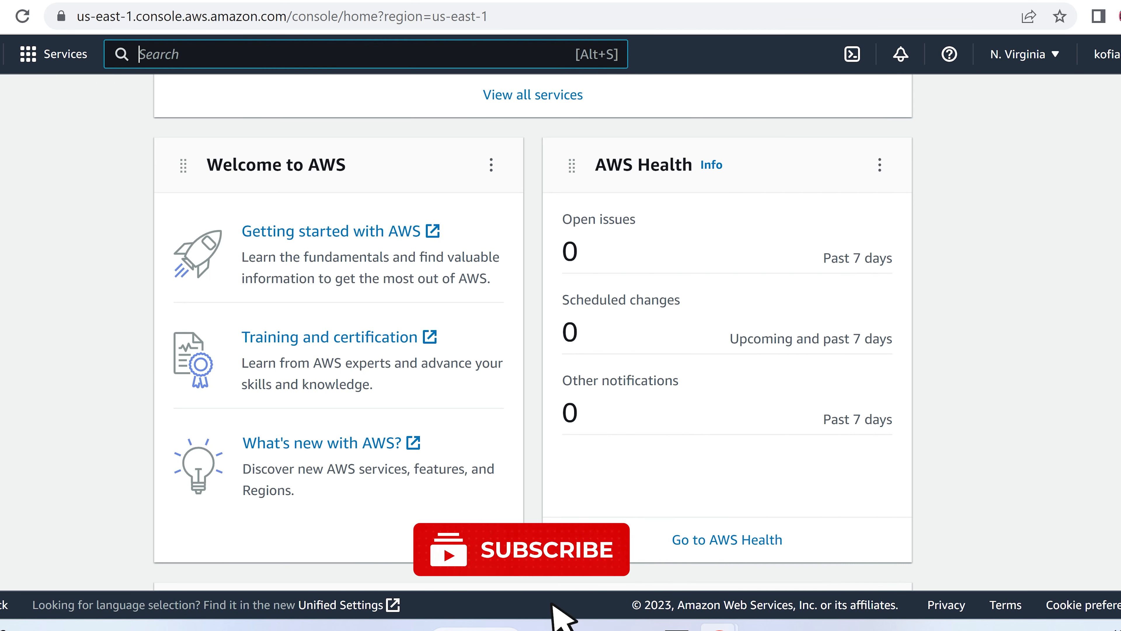
{"action": "type", "text": "iam"}
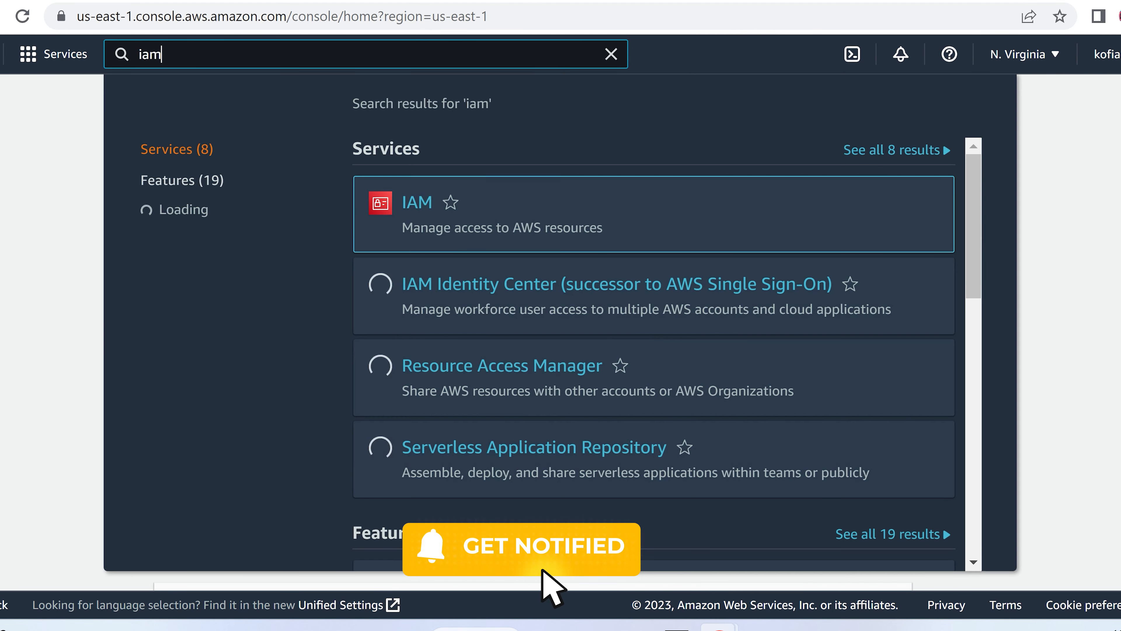
{"action": "left_click", "coordinate": [25, 62]}
{"action": "scroll", "coordinate": [205, 307], "scroll_direction": "down", "scroll_amount": 10}
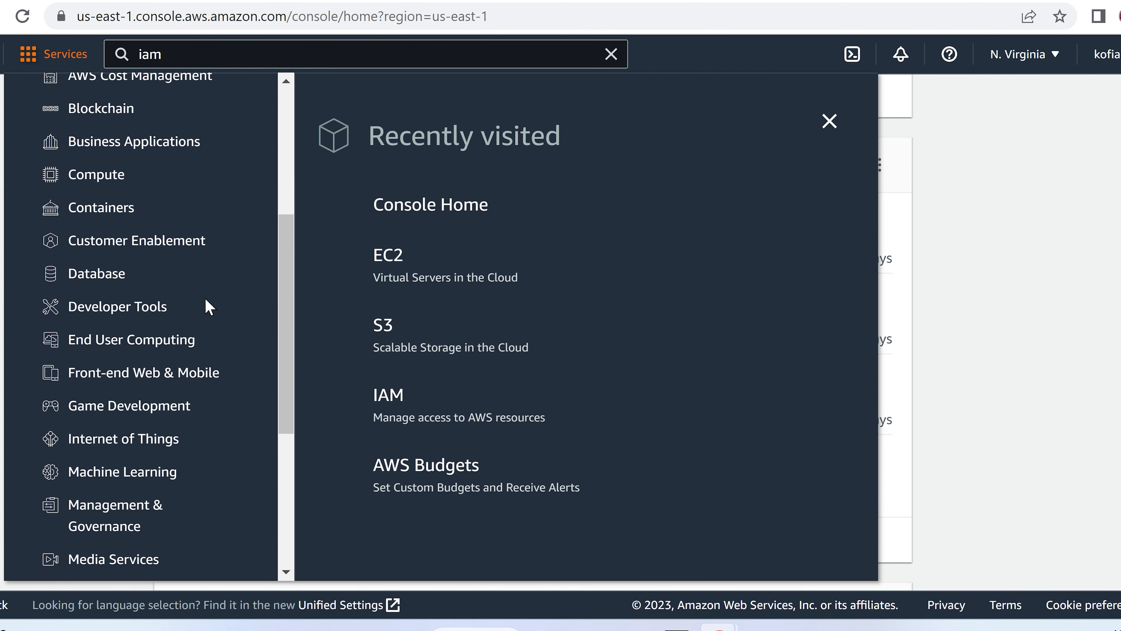
{"action": "scroll", "coordinate": [208, 306], "scroll_direction": "down", "scroll_amount": 3}
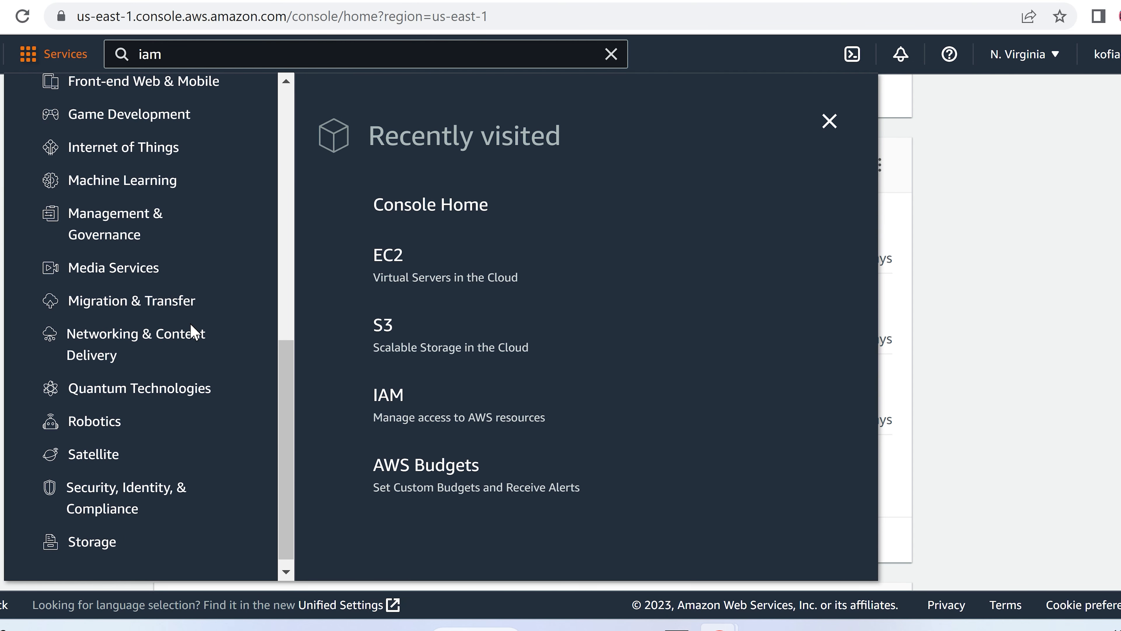
{"action": "left_click", "coordinate": [135, 497]}
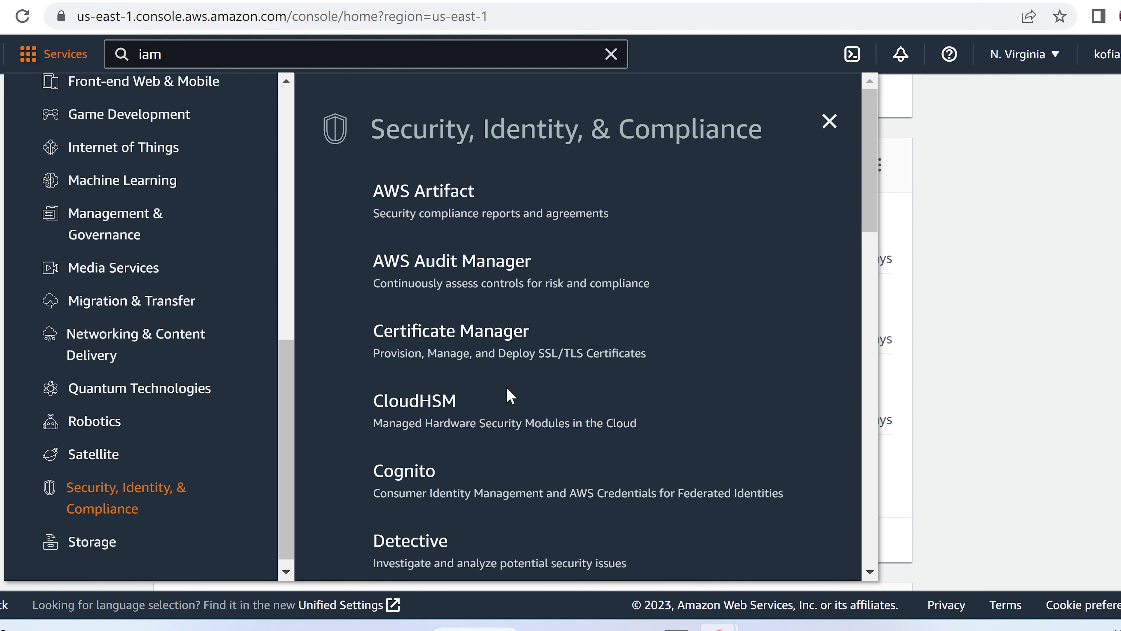
{"action": "scroll", "coordinate": [510, 395], "scroll_direction": "down", "scroll_amount": 3}
{"action": "scroll", "coordinate": [511, 395], "scroll_direction": "down", "scroll_amount": 4}
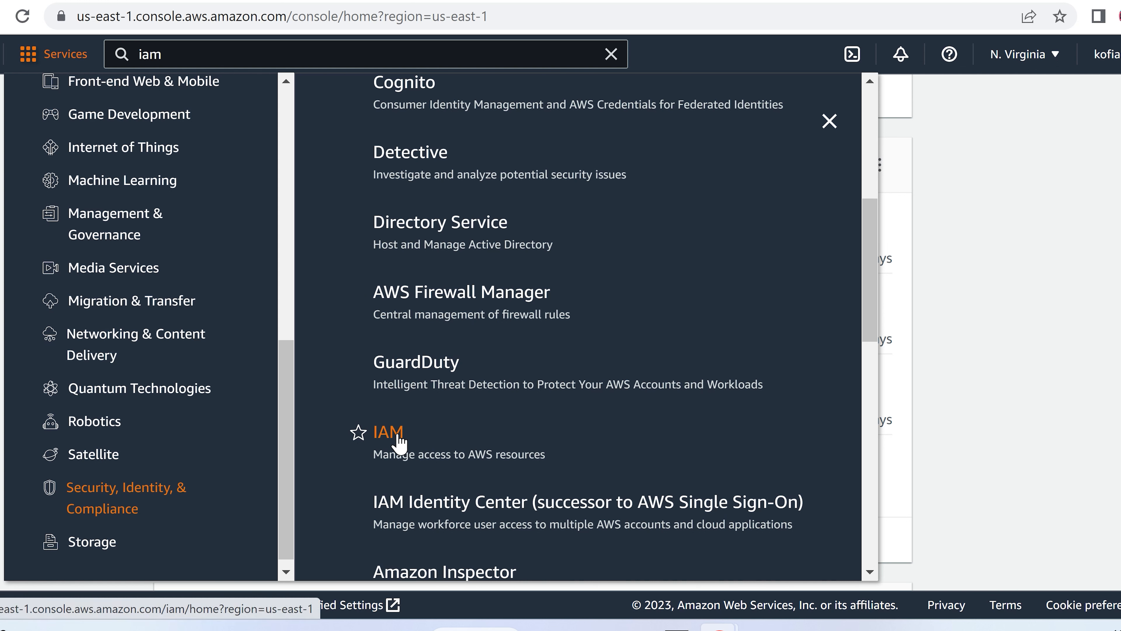
{"action": "left_click", "coordinate": [388, 435]}
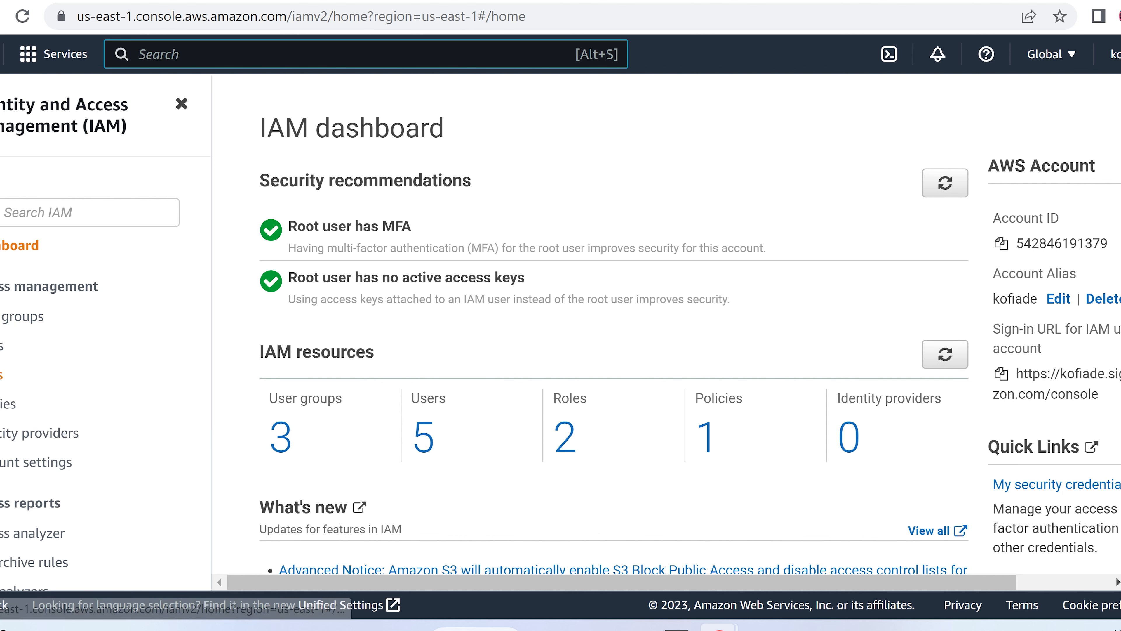
Step: Start a new IAM role from Roles, keeping AWS service as the trusted entity type
{"action": "left_click", "coordinate": [2, 375]}
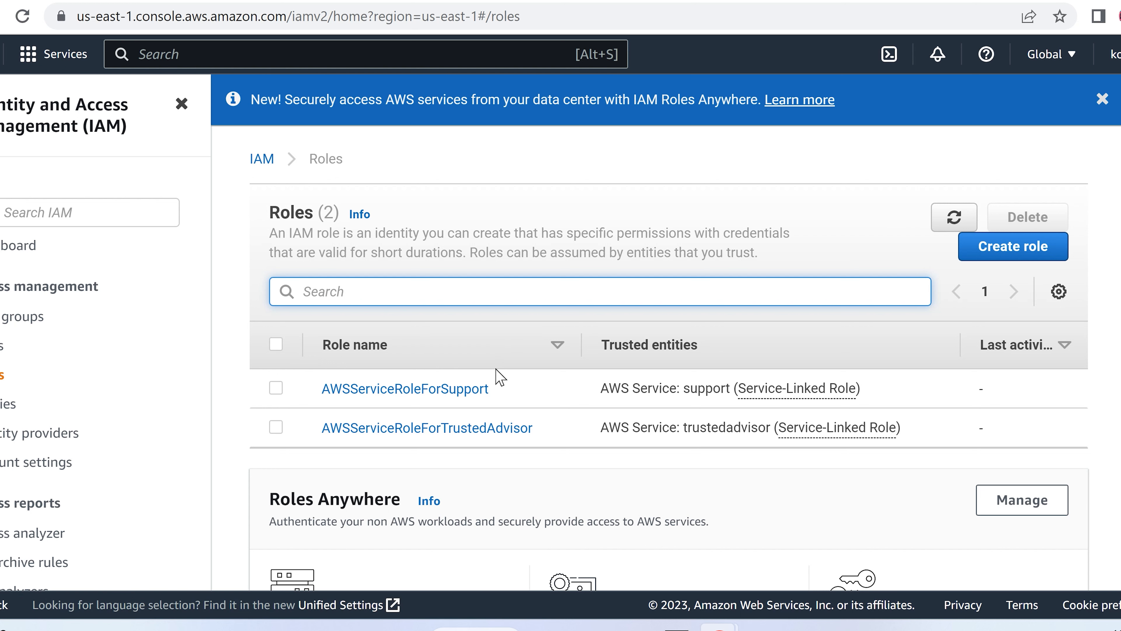
{"action": "left_click", "coordinate": [1018, 252]}
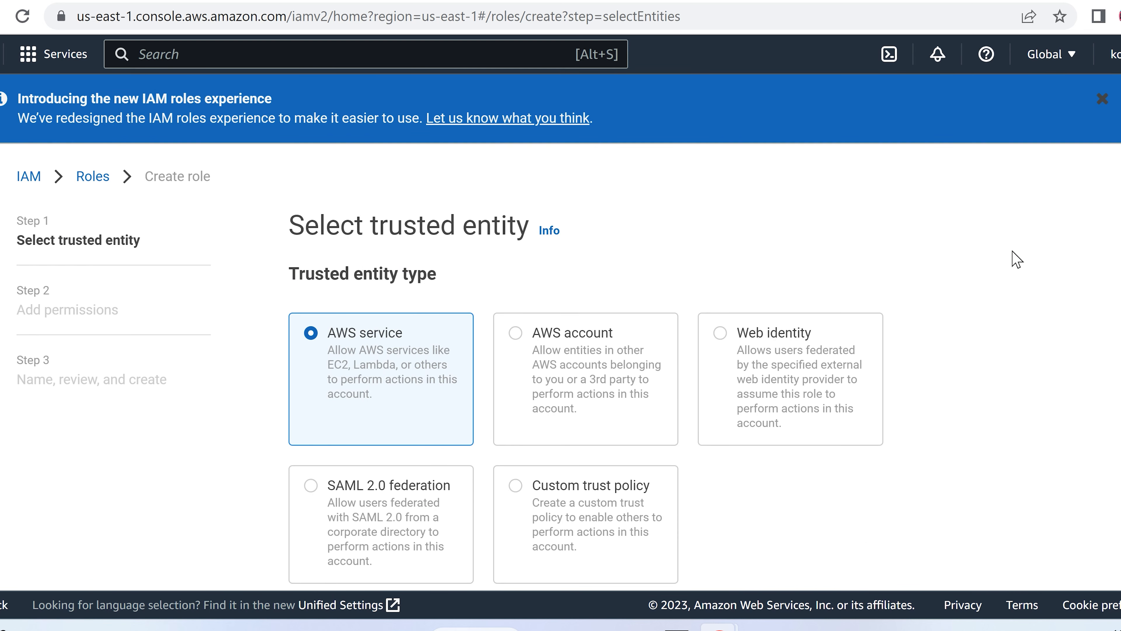
{"action": "scroll", "coordinate": [959, 352], "scroll_direction": "down", "scroll_amount": 2}
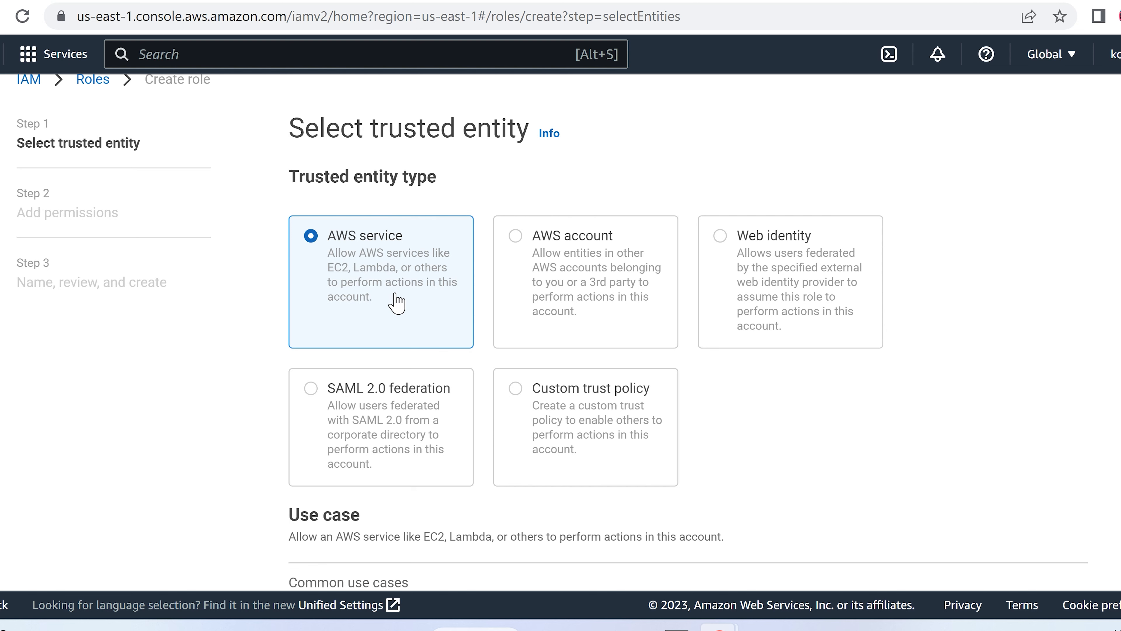
{"action": "scroll", "coordinate": [863, 445], "scroll_direction": "down", "scroll_amount": 2}
{"action": "scroll", "coordinate": [863, 445], "scroll_direction": "down", "scroll_amount": 3}
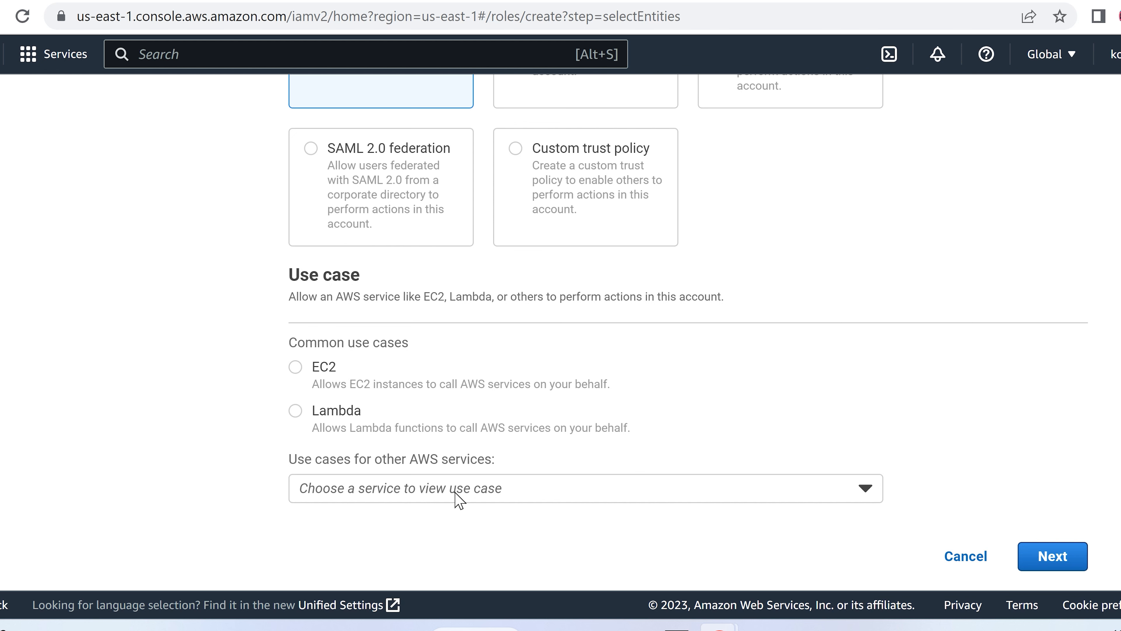
{"action": "left_click", "coordinate": [483, 491]}
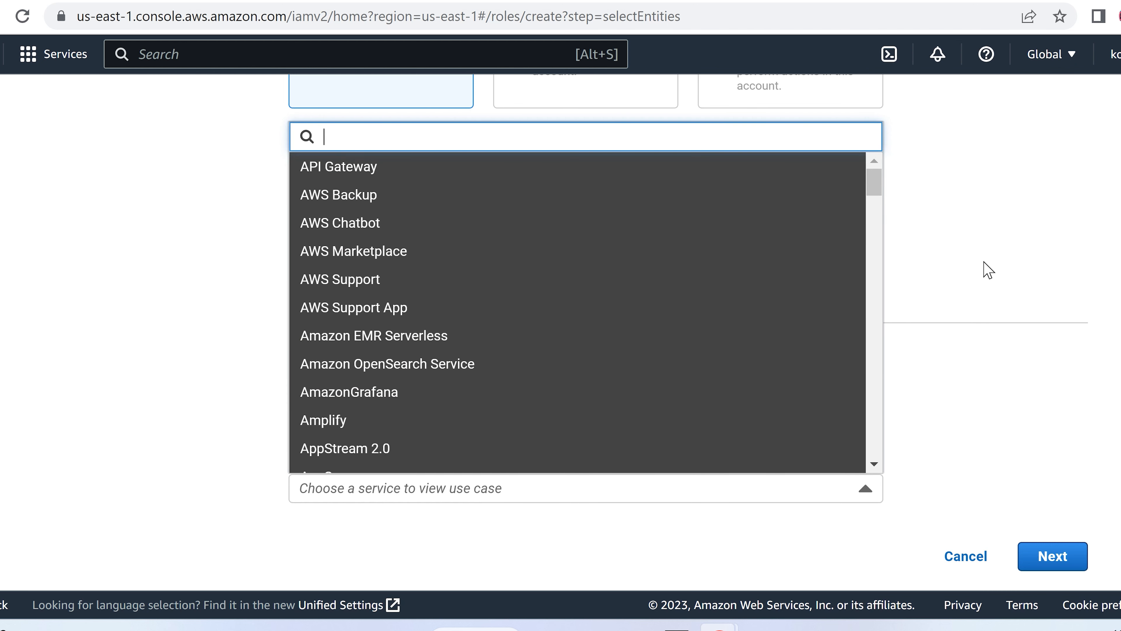
{"action": "left_click", "coordinate": [989, 271]}
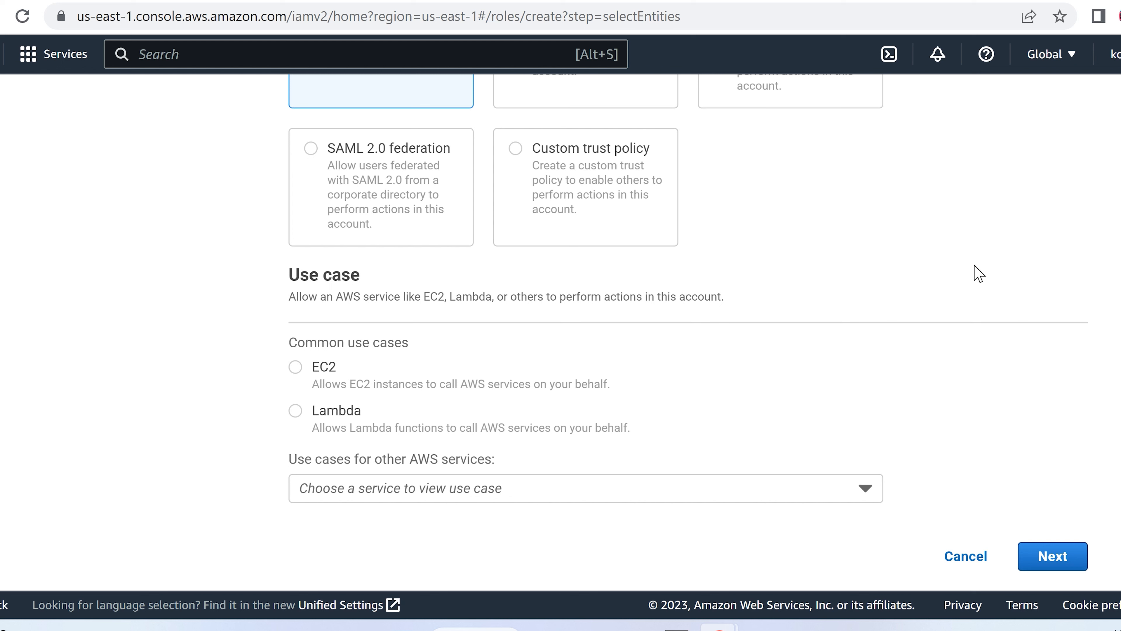
Step: Choose EC2 as the role's use case and continue to permissions
{"action": "left_click", "coordinate": [295, 367]}
{"action": "left_click", "coordinate": [1039, 562]}
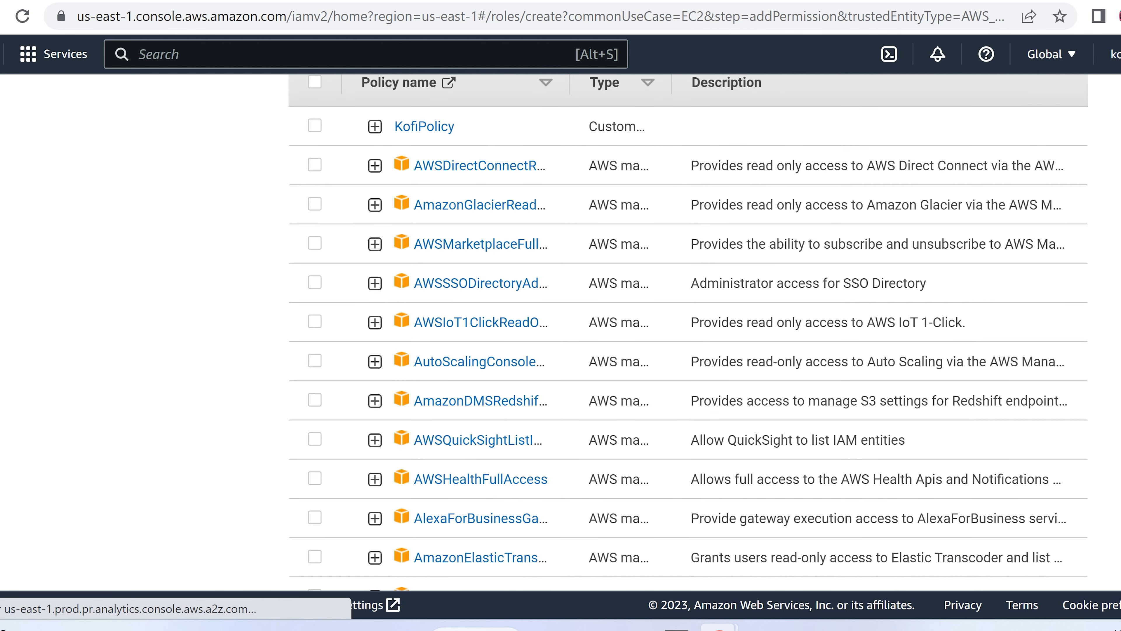
{"action": "scroll", "coordinate": [677, 441], "scroll_direction": "up", "scroll_amount": 5}
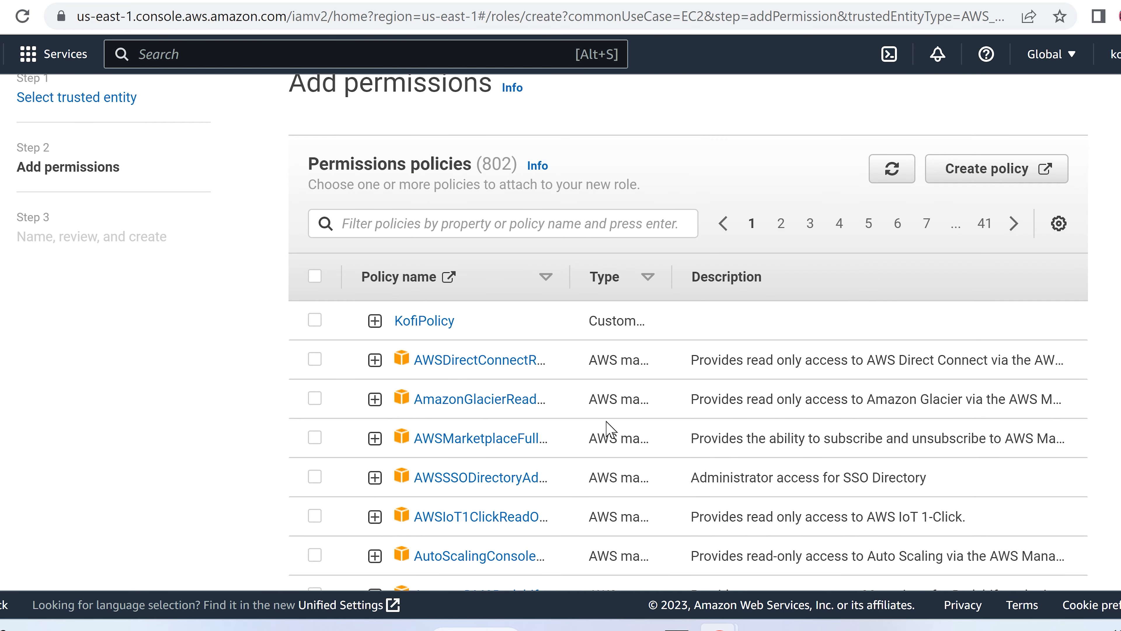
{"action": "scroll", "coordinate": [608, 426], "scroll_direction": "down", "scroll_amount": 2}
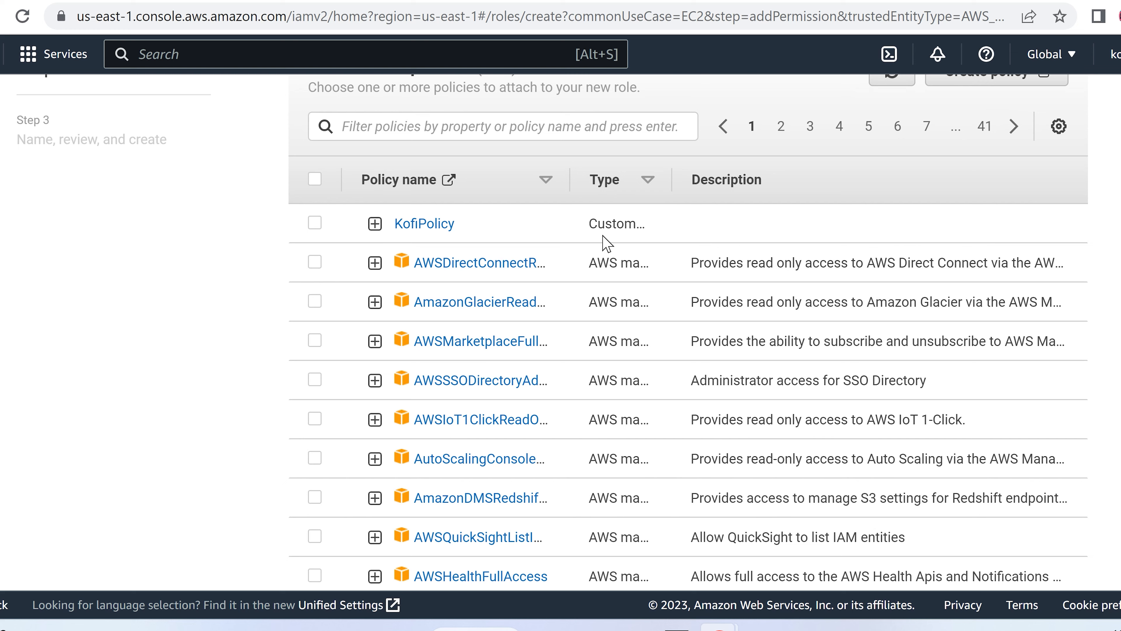
{"action": "scroll", "coordinate": [607, 243], "scroll_direction": "up", "scroll_amount": 3}
Step: Filter policies by 's3', select AmazonS3FullAccess, and continue to review
{"action": "left_click", "coordinate": [607, 223]}
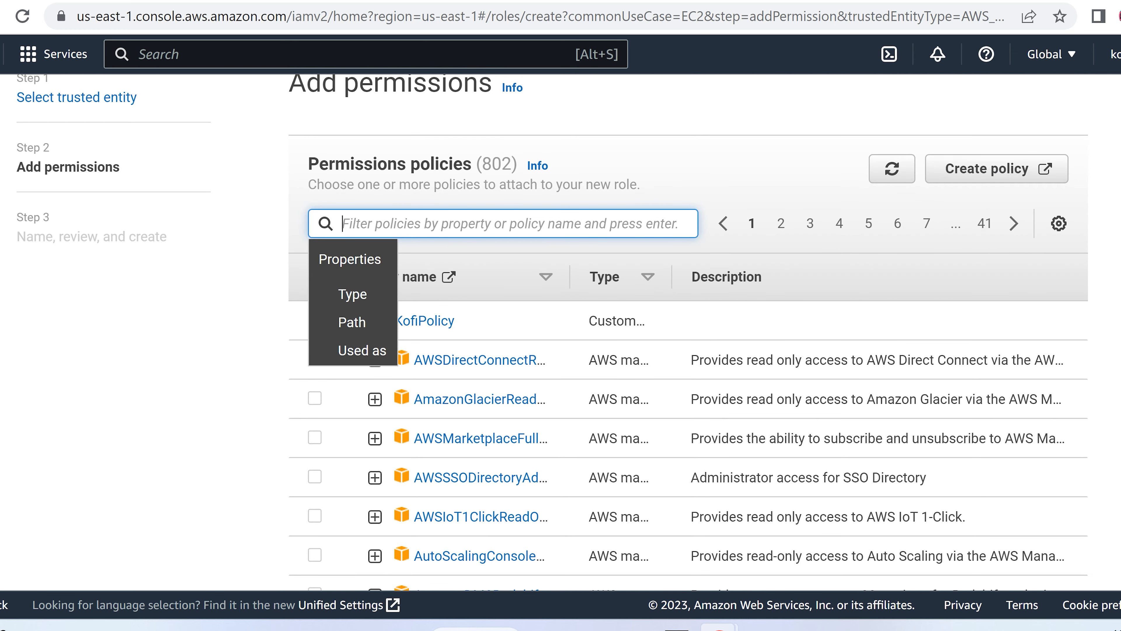
{"action": "type", "text": "s3"}
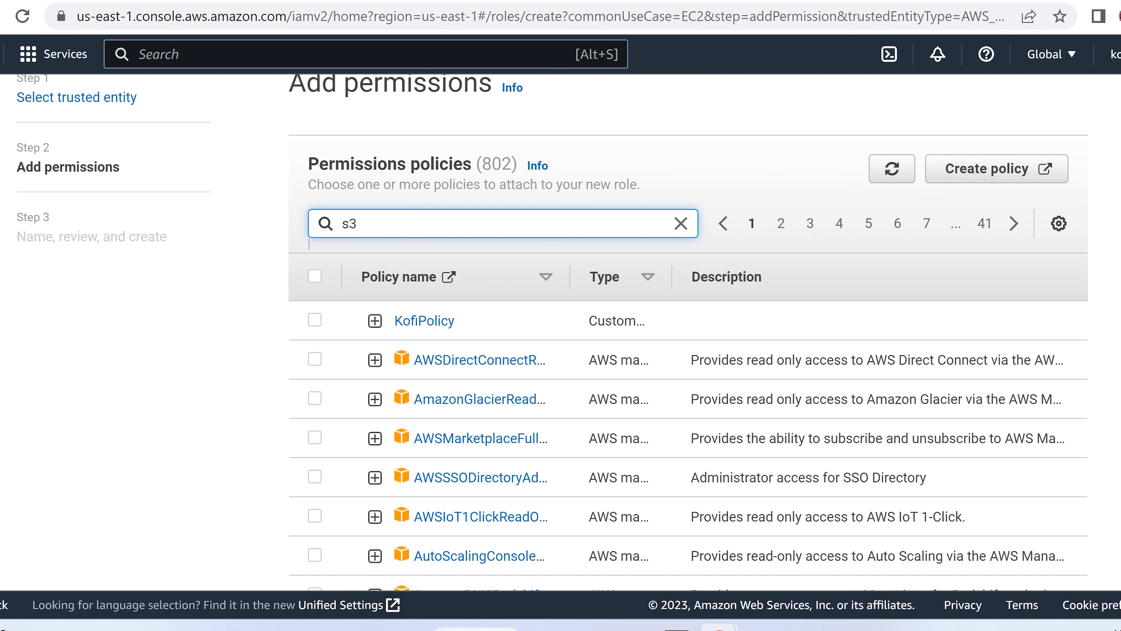
{"action": "key", "text": "Return"}
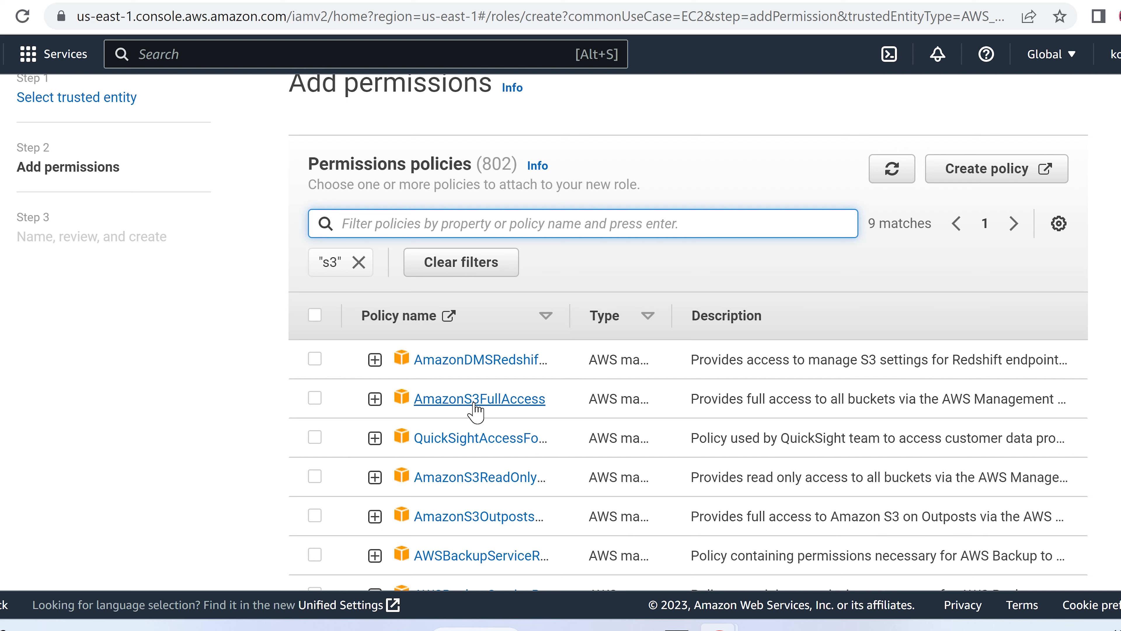
{"action": "left_click", "coordinate": [315, 399]}
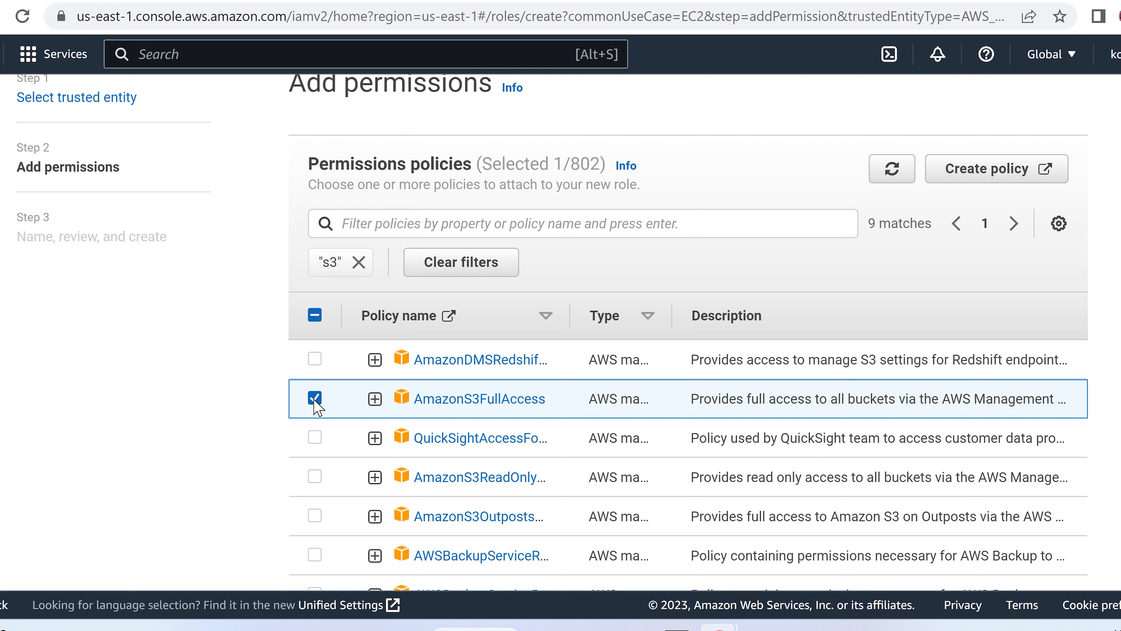
{"action": "scroll", "coordinate": [1108, 311], "scroll_direction": "down", "scroll_amount": 5}
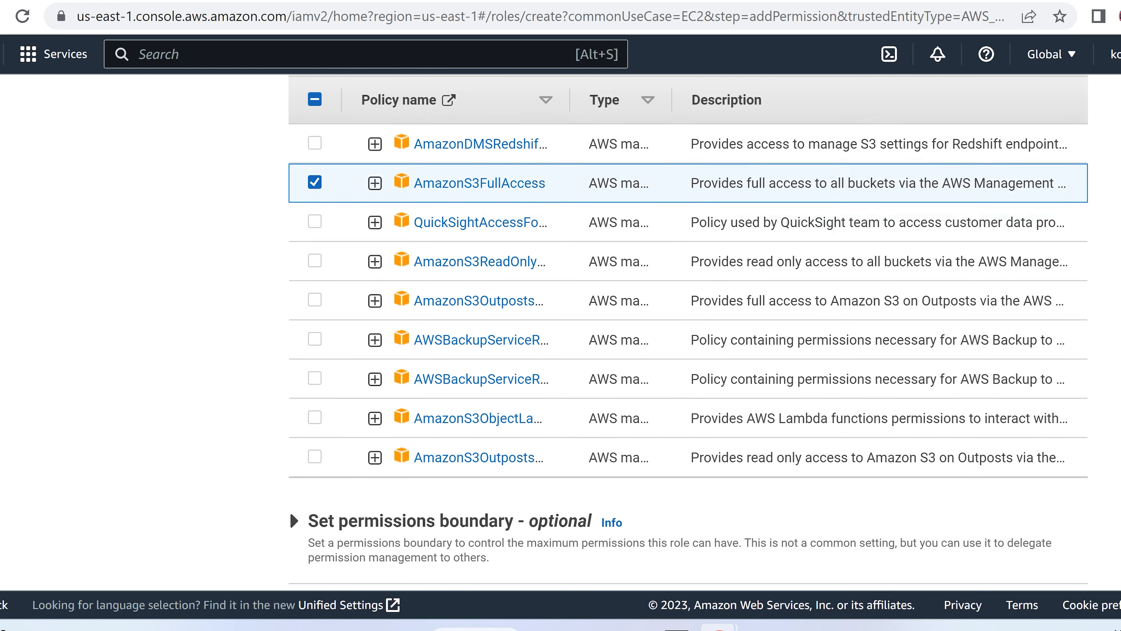
{"action": "scroll", "coordinate": [1110, 442], "scroll_direction": "down", "scroll_amount": 2}
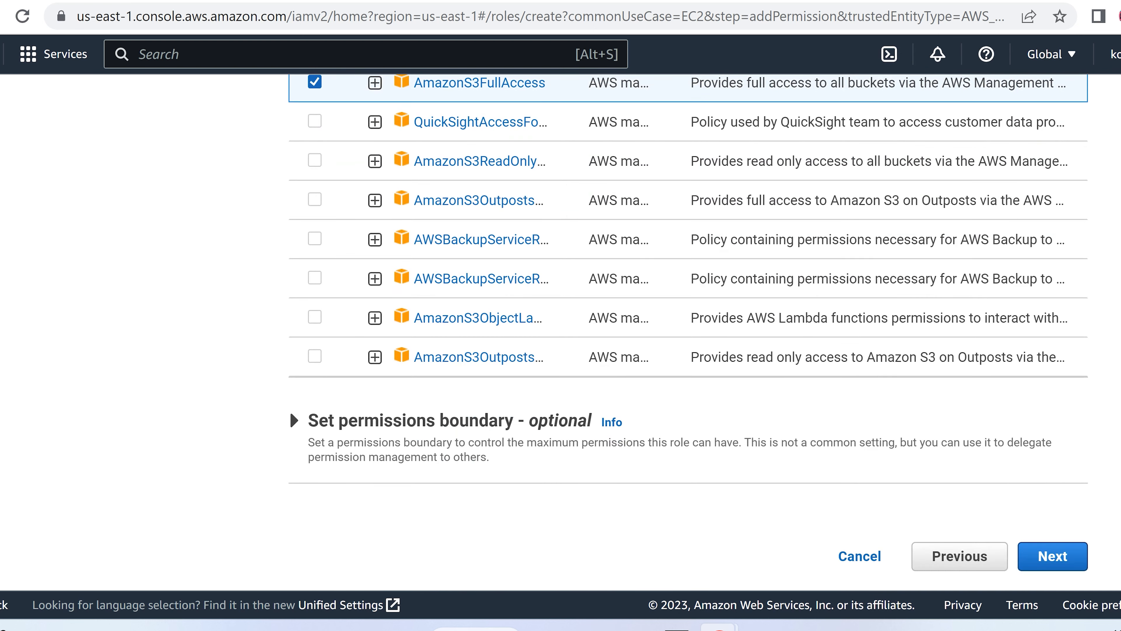
{"action": "left_click", "coordinate": [1057, 561]}
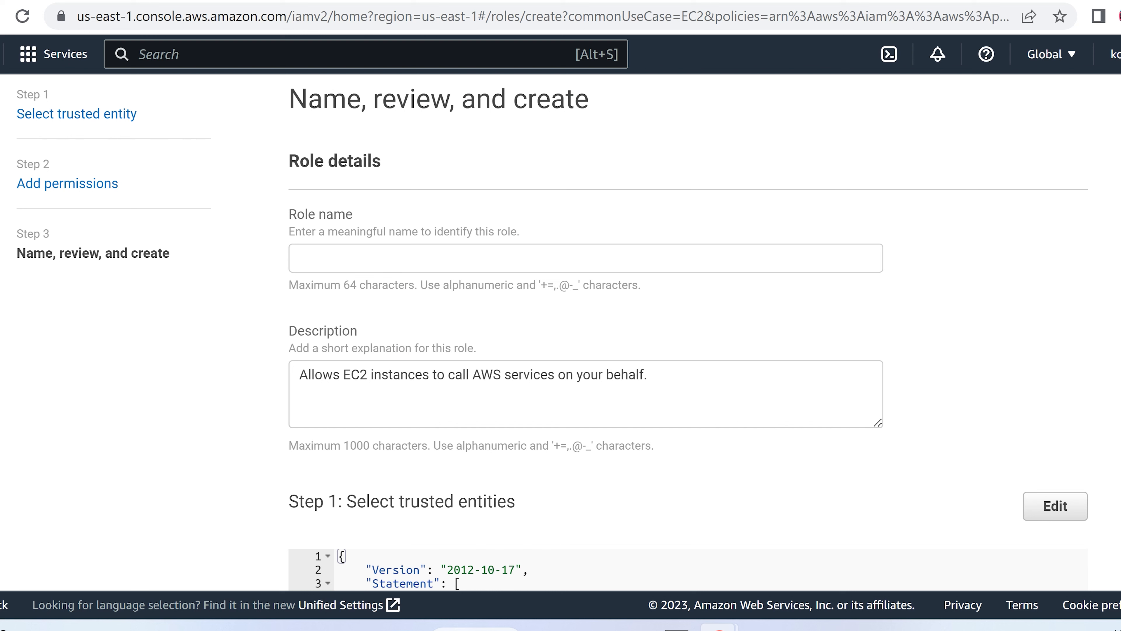
Step: Name the role KofiS3AdminRole and create it
{"action": "left_click", "coordinate": [585, 257]}
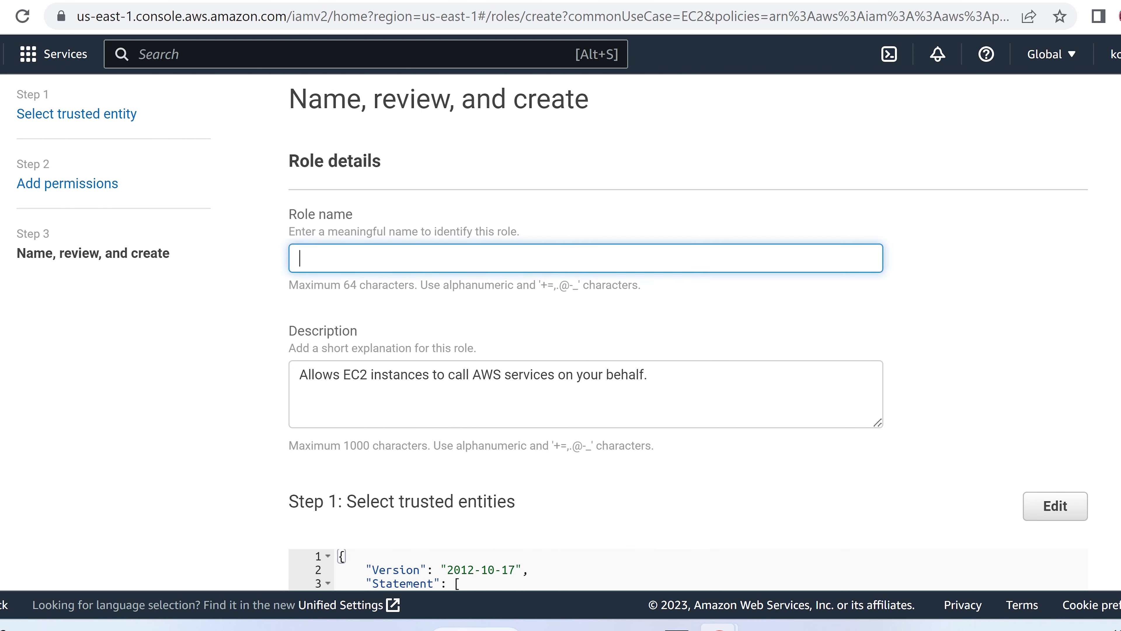
{"action": "type", "text": "Kofi"}
{"action": "type", "text": "S3AdminRole"}
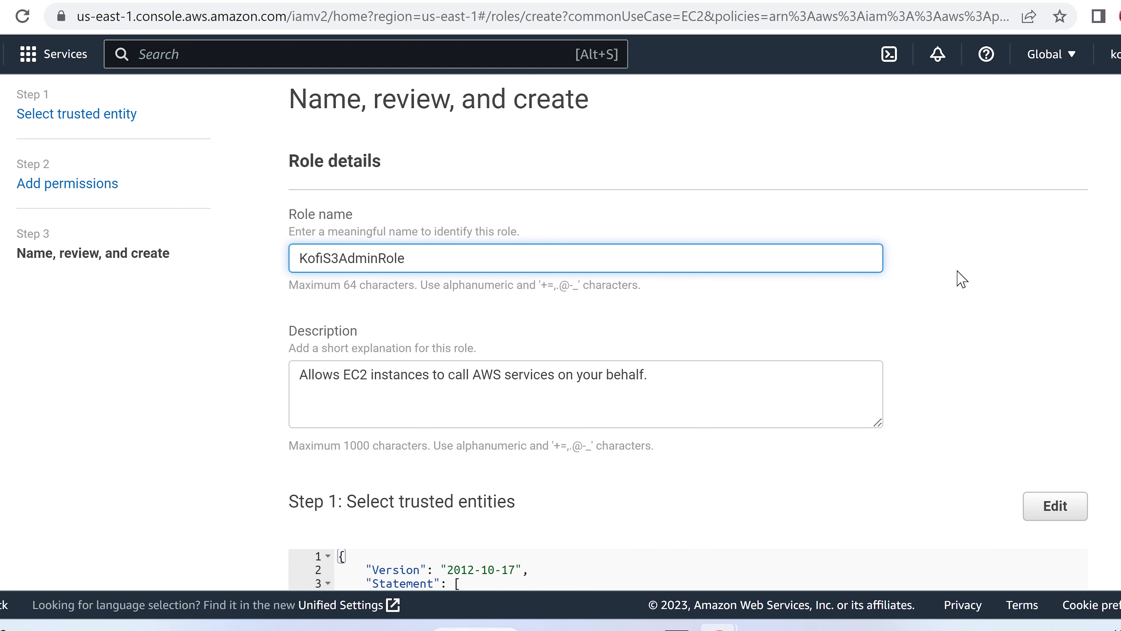
{"action": "scroll", "coordinate": [961, 279], "scroll_direction": "down", "scroll_amount": 15}
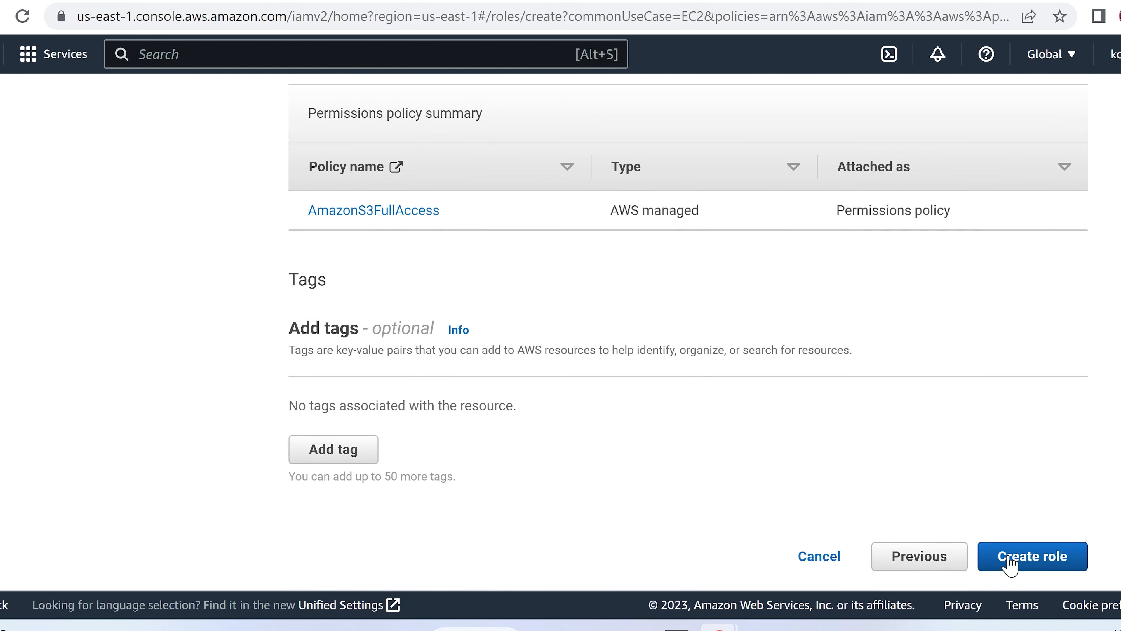
{"action": "left_click", "coordinate": [1010, 564]}
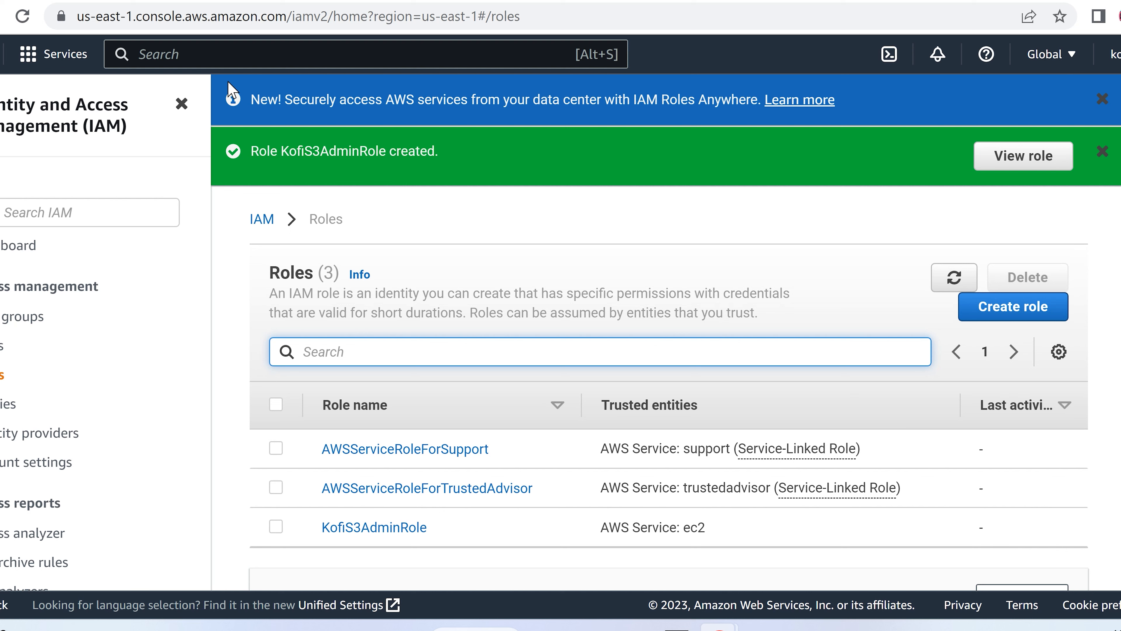
Step: Search for EC2 and choose Launch instance from the dashboard's Launch instance dropdown
{"action": "key", "text": "alt+s"}
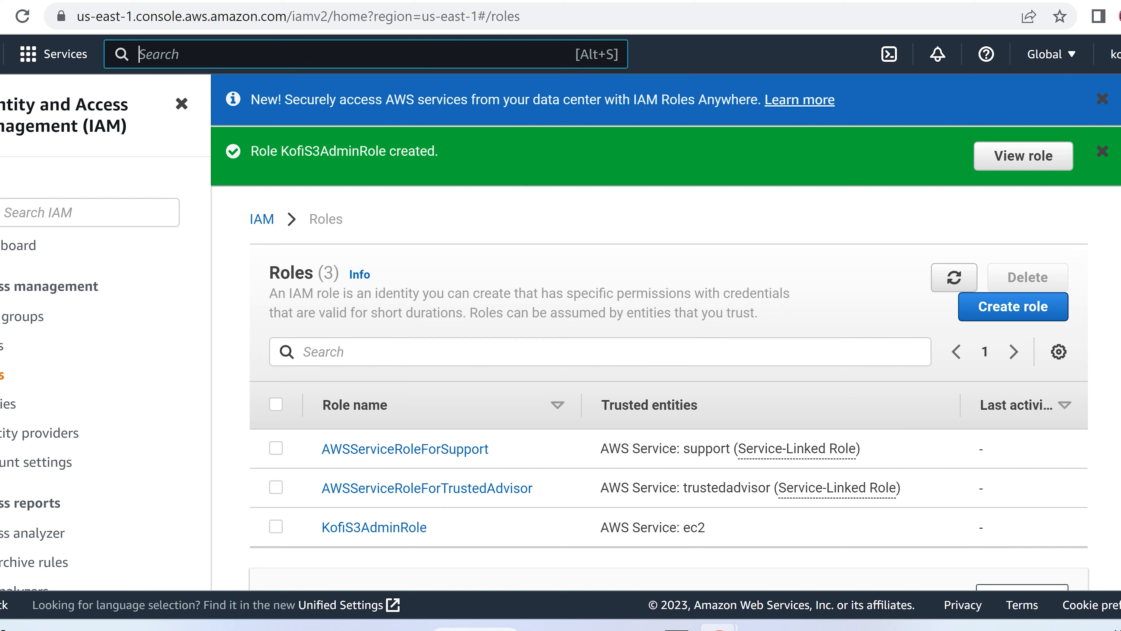
{"action": "type", "text": "EC2"}
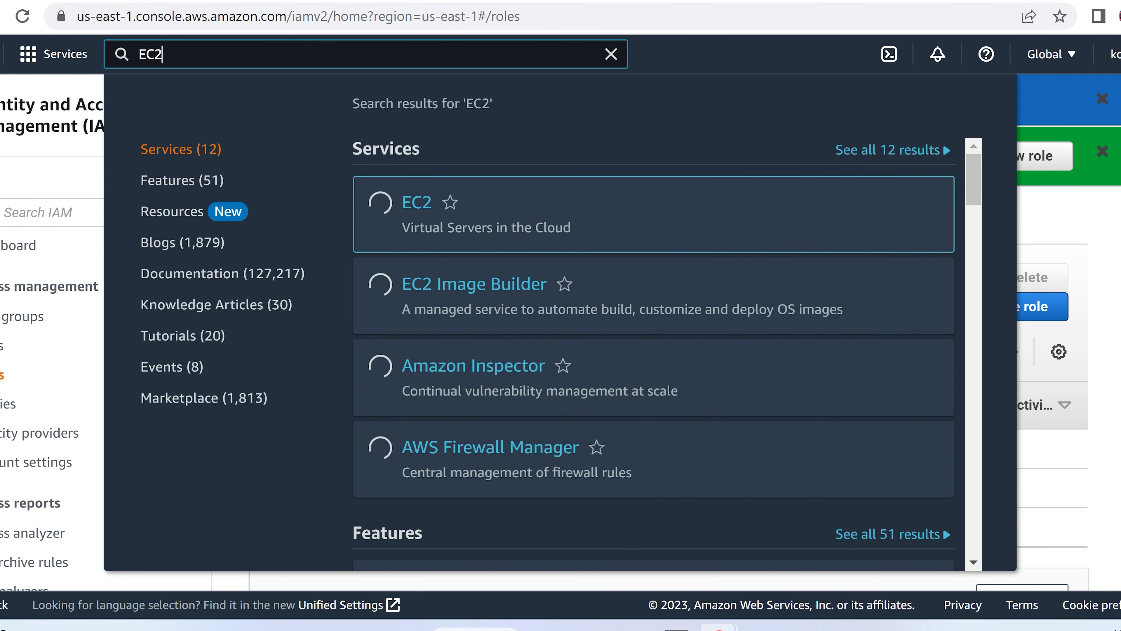
{"action": "left_click", "coordinate": [416, 208]}
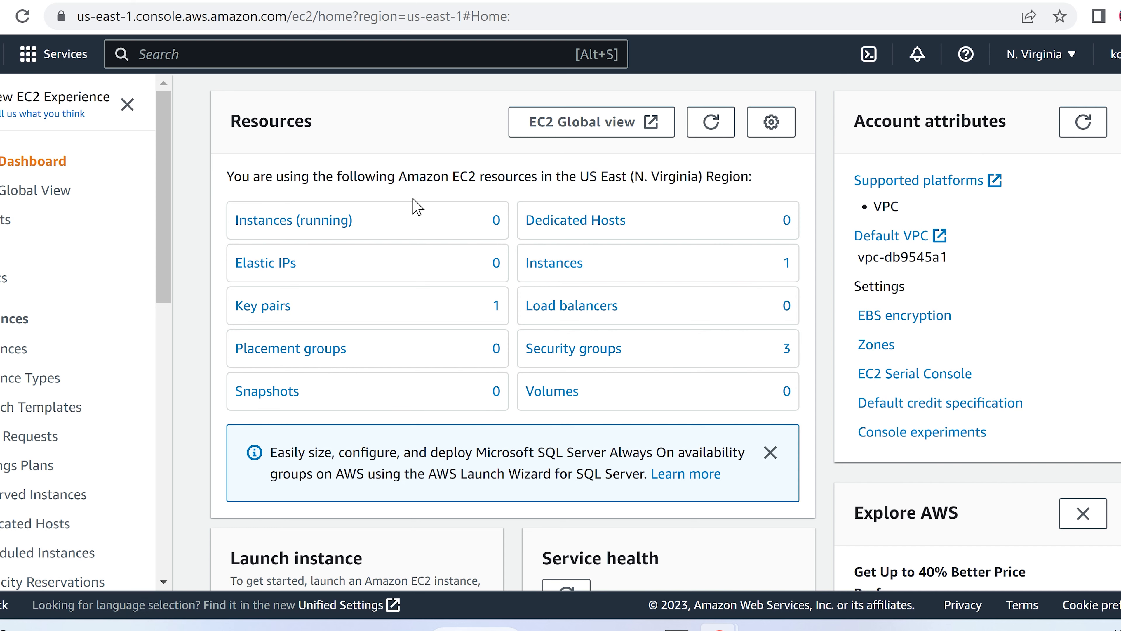
{"action": "scroll", "coordinate": [418, 207], "scroll_direction": "down", "scroll_amount": 2}
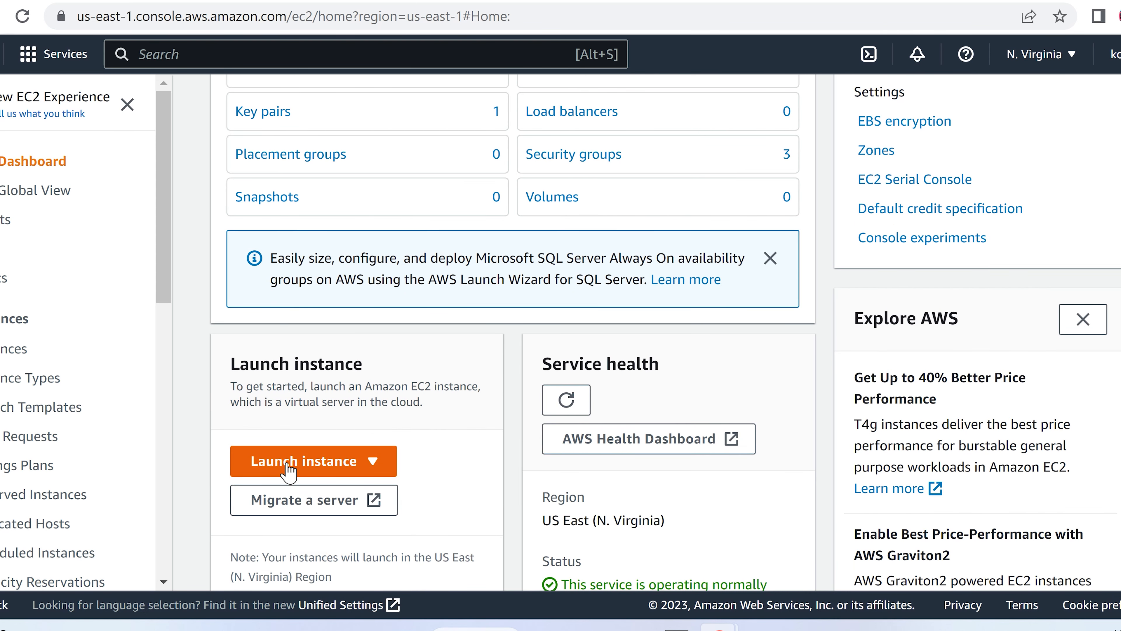
{"action": "left_click", "coordinate": [302, 464]}
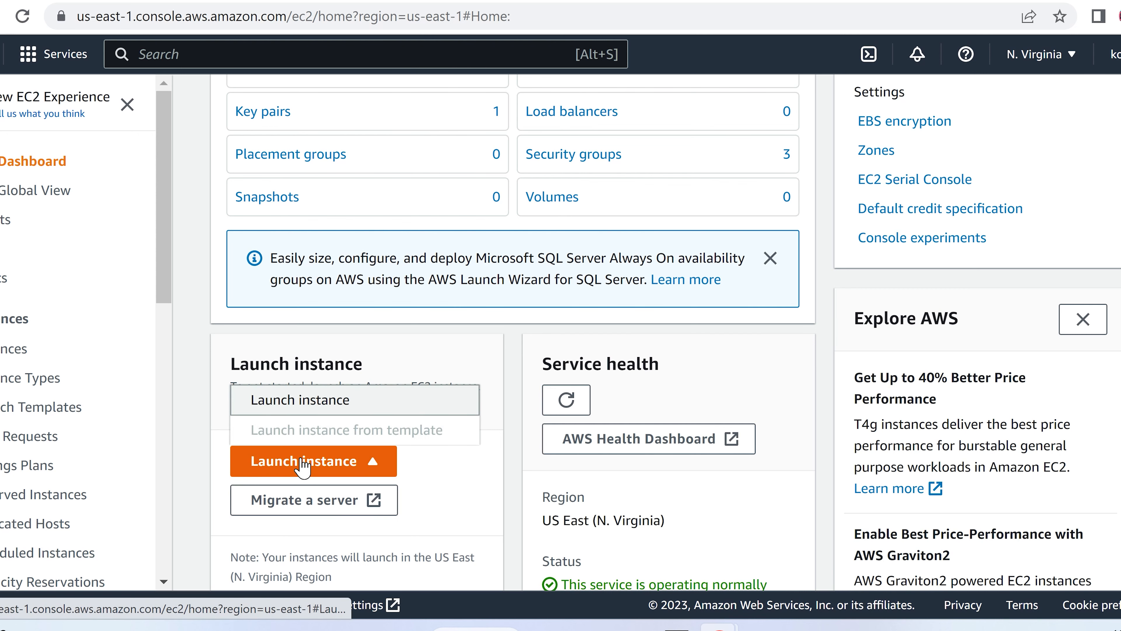
{"action": "left_click", "coordinate": [299, 399]}
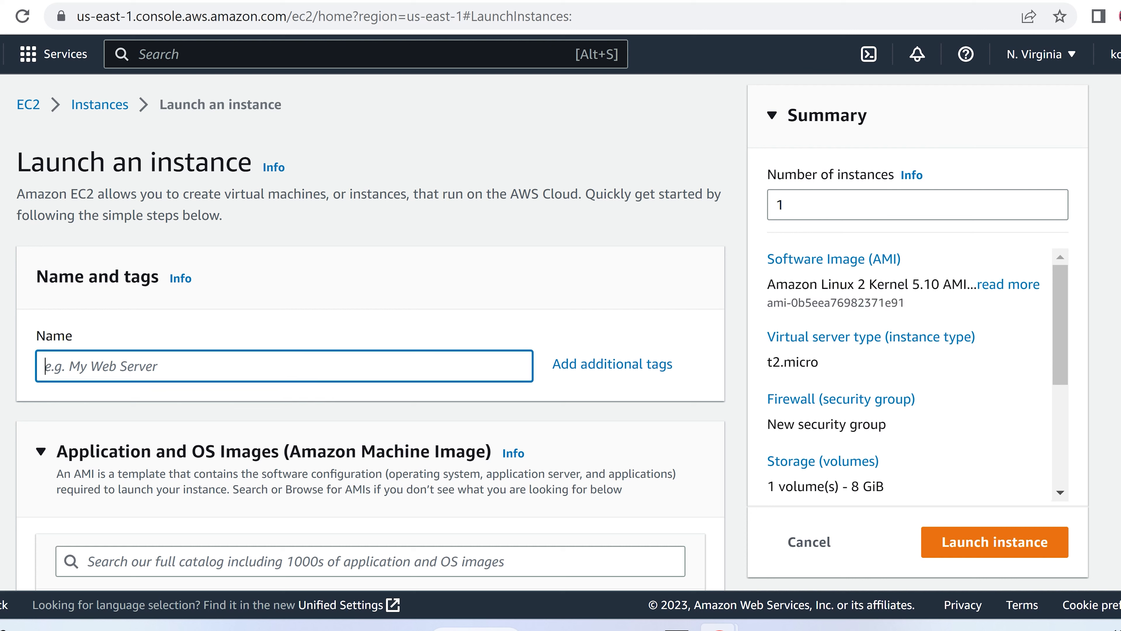
Step: Name the instance KofiServer1 and select the Ubuntu Server 22.04 LTS Quick Start image
{"action": "type", "text": "KofiSe4r"}
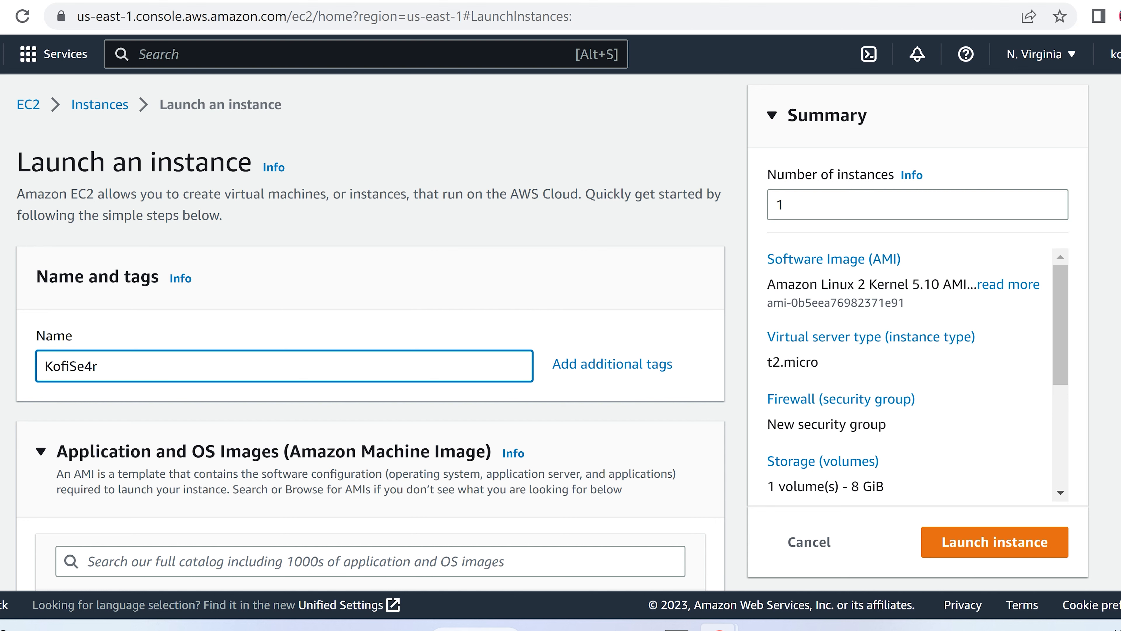
{"action": "key", "text": "BackSpace"}
{"action": "key", "text": "BackSpace"}
{"action": "type", "text": "rver1"}
{"action": "scroll", "coordinate": [416, 286], "scroll_direction": "down", "scroll_amount": 3}
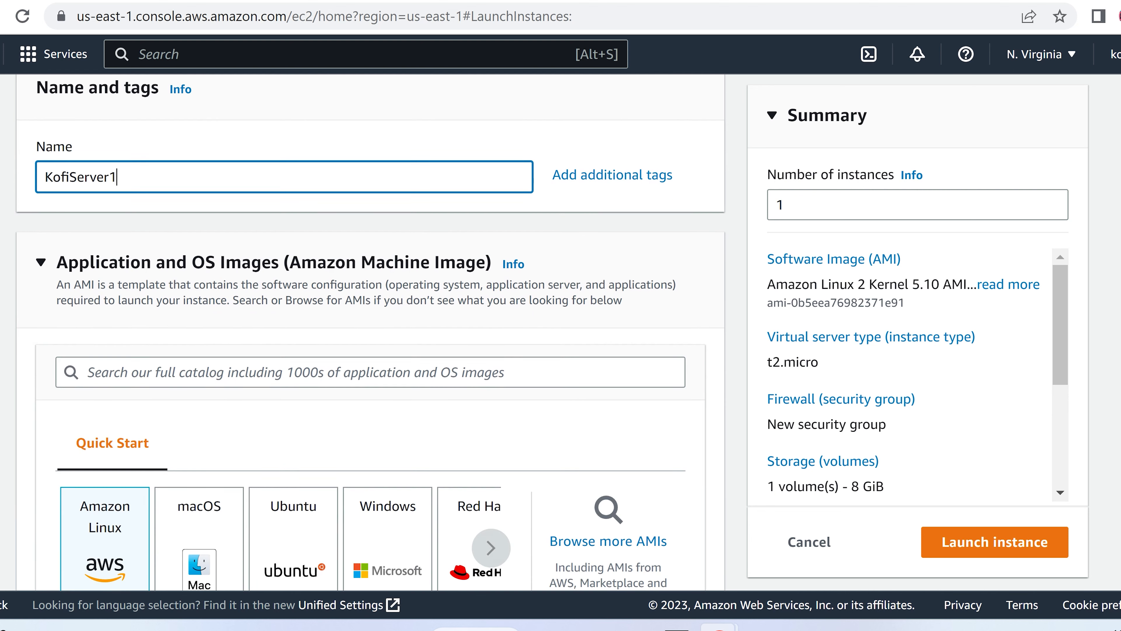
{"action": "scroll", "coordinate": [415, 286], "scroll_direction": "down", "scroll_amount": 2}
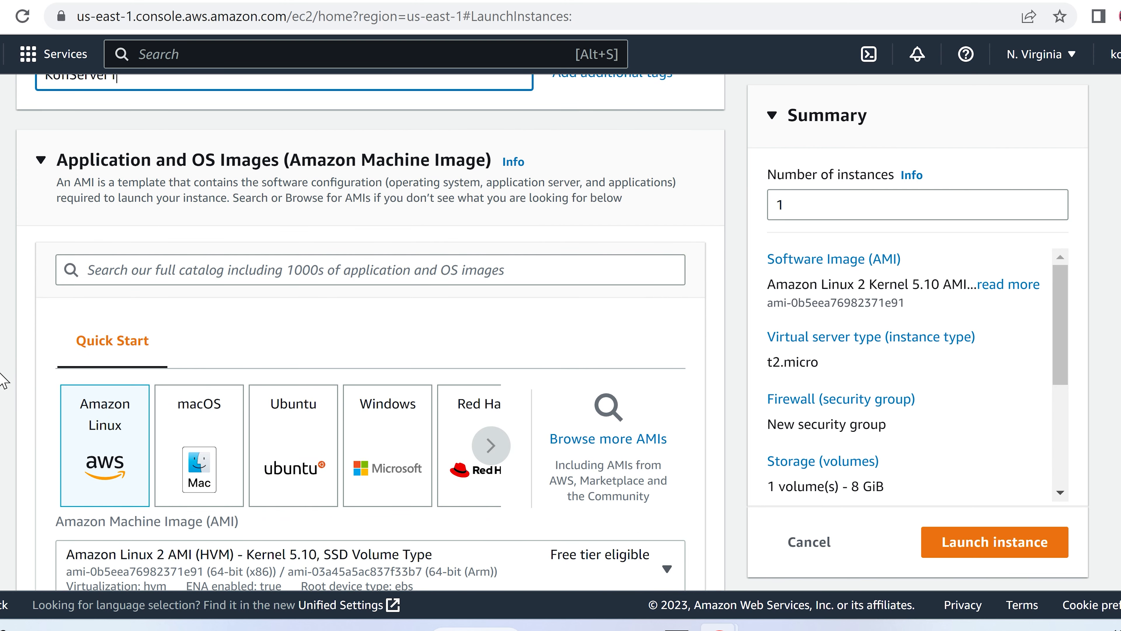
{"action": "left_click", "coordinate": [285, 436]}
{"action": "scroll", "coordinate": [483, 308], "scroll_direction": "down", "scroll_amount": 3}
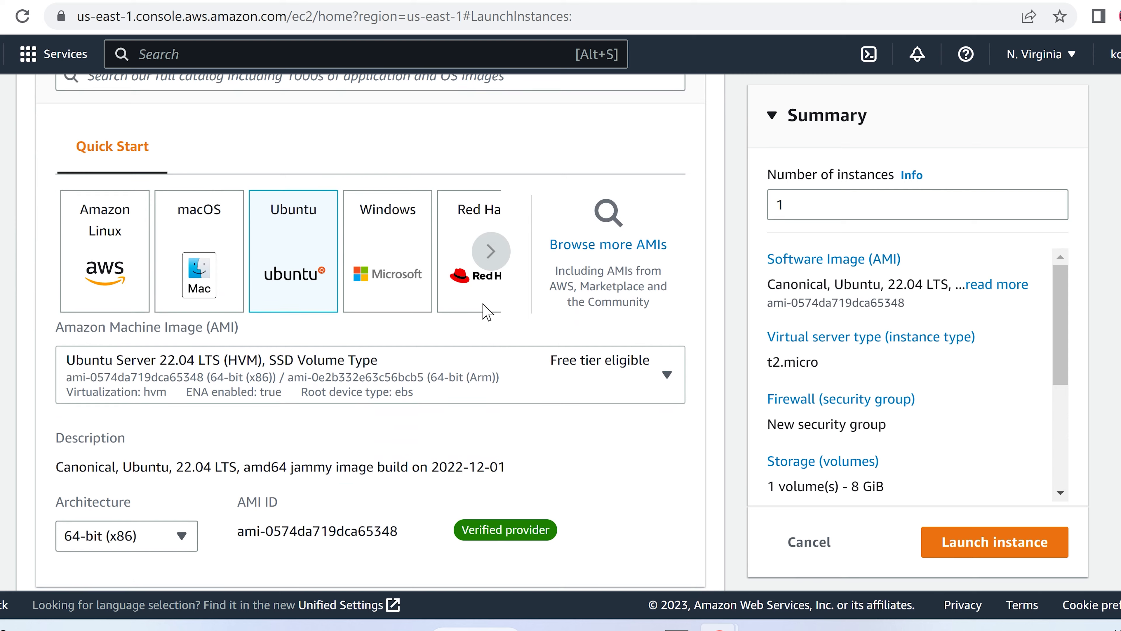
{"action": "scroll", "coordinate": [485, 314], "scroll_direction": "down", "scroll_amount": 2}
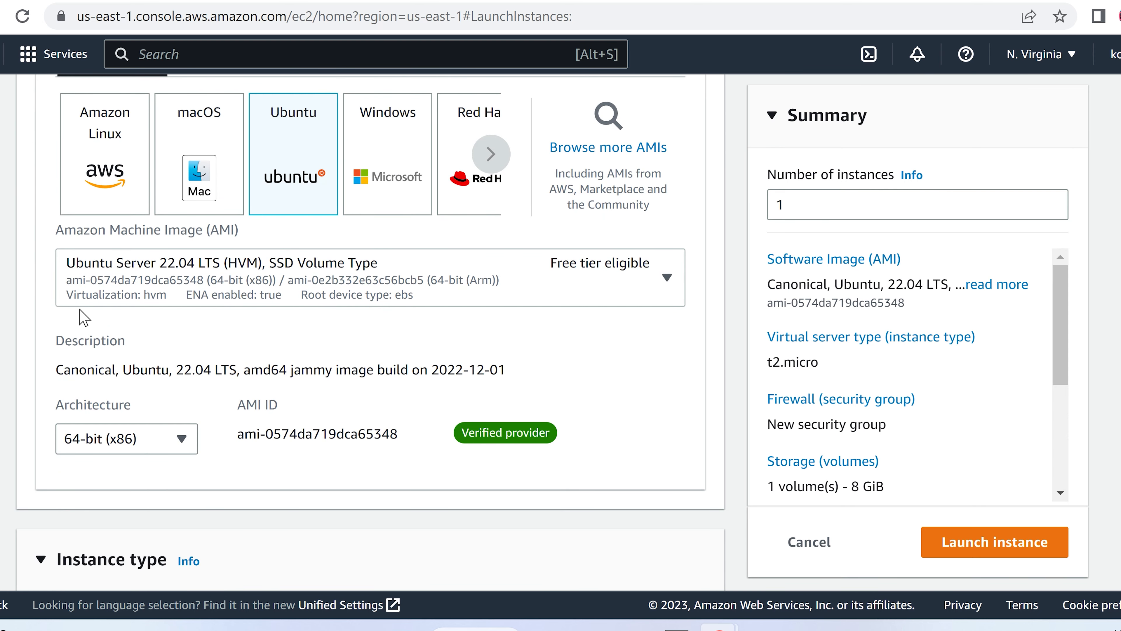
{"action": "scroll", "coordinate": [50, 319], "scroll_direction": "down", "scroll_amount": 5}
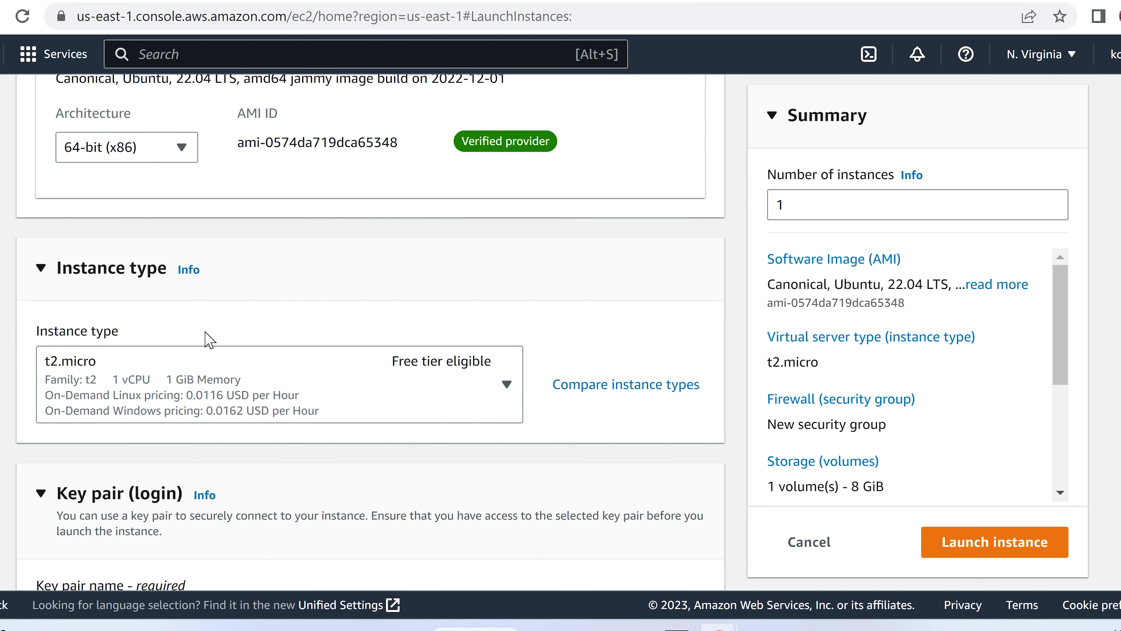
{"action": "scroll", "coordinate": [473, 301], "scroll_direction": "down", "scroll_amount": 3}
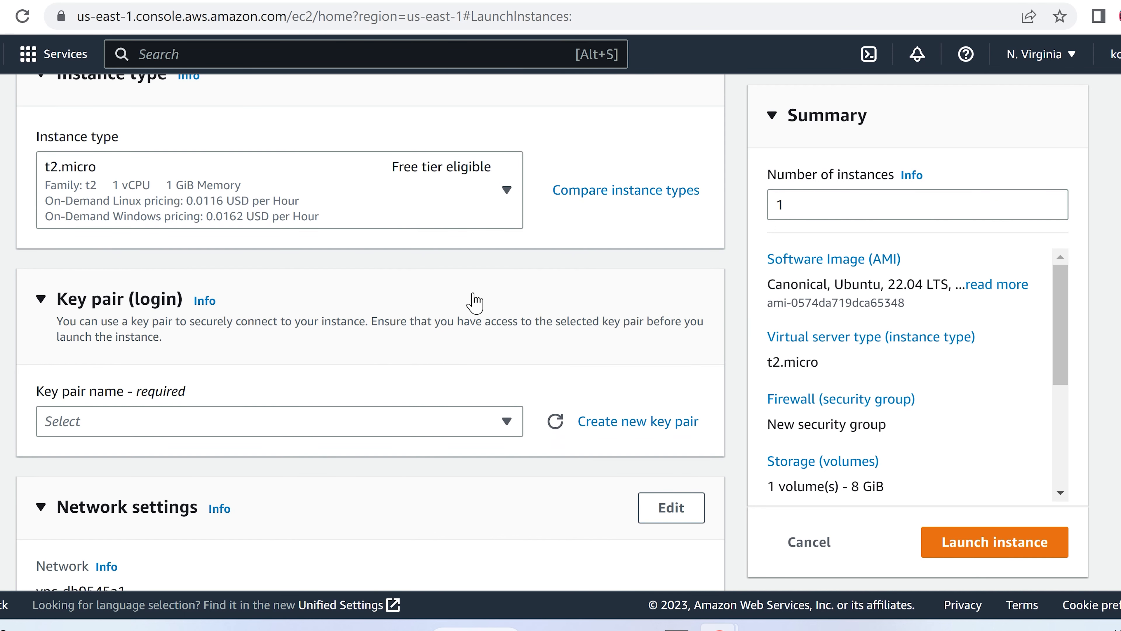
{"action": "scroll", "coordinate": [471, 301], "scroll_direction": "down", "scroll_amount": 3}
{"action": "scroll", "coordinate": [463, 300], "scroll_direction": "up", "scroll_amount": 2}
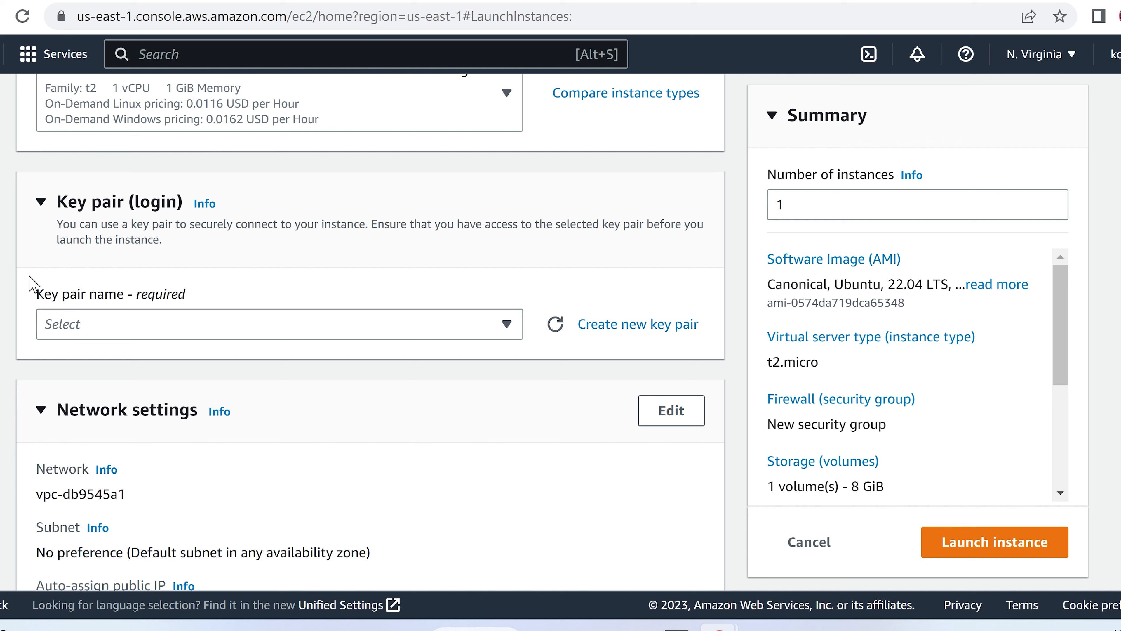
{"action": "left_click", "coordinate": [463, 331]}
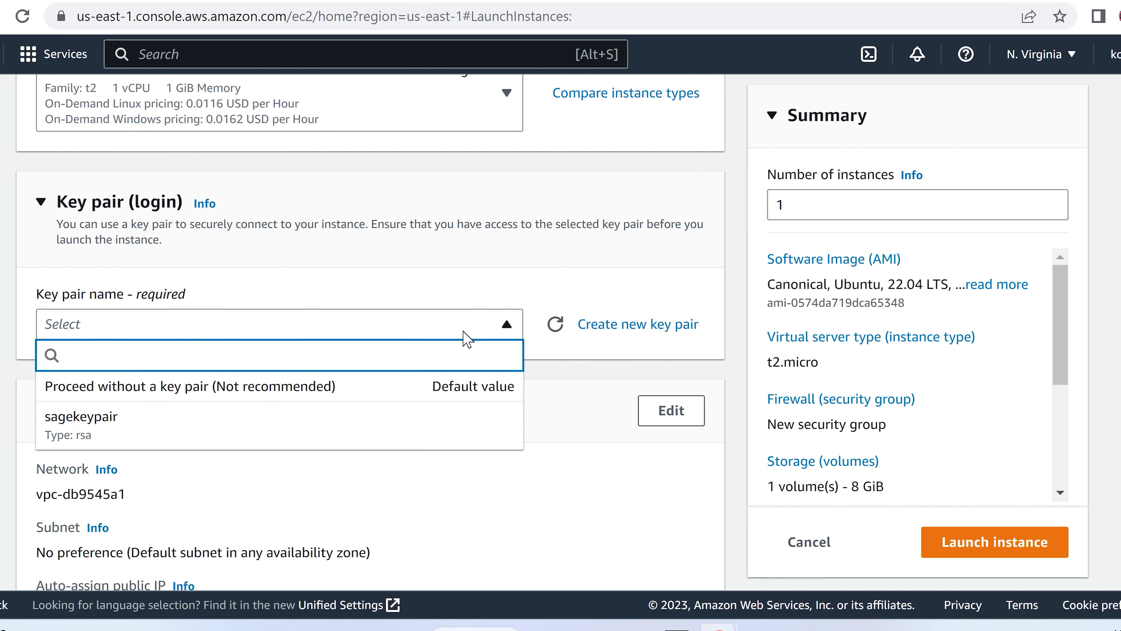
Step: Create and download an RSA .pem key pair named kofikey for the instance
{"action": "left_click", "coordinate": [624, 327]}
{"action": "left_click", "coordinate": [571, 335]}
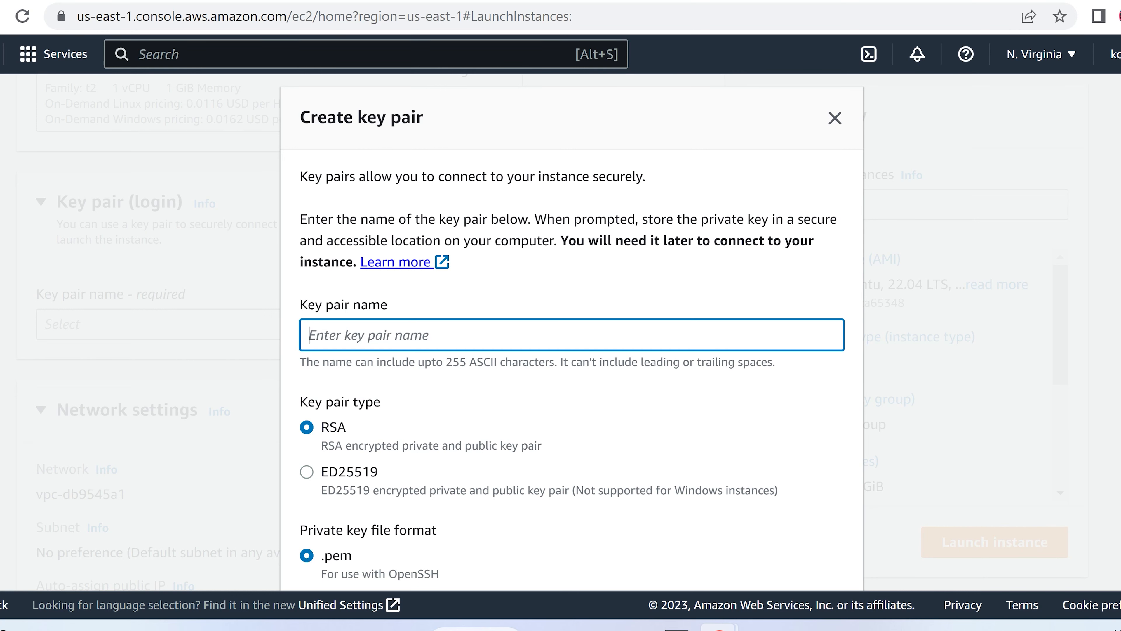
{"action": "type", "text": "key"}
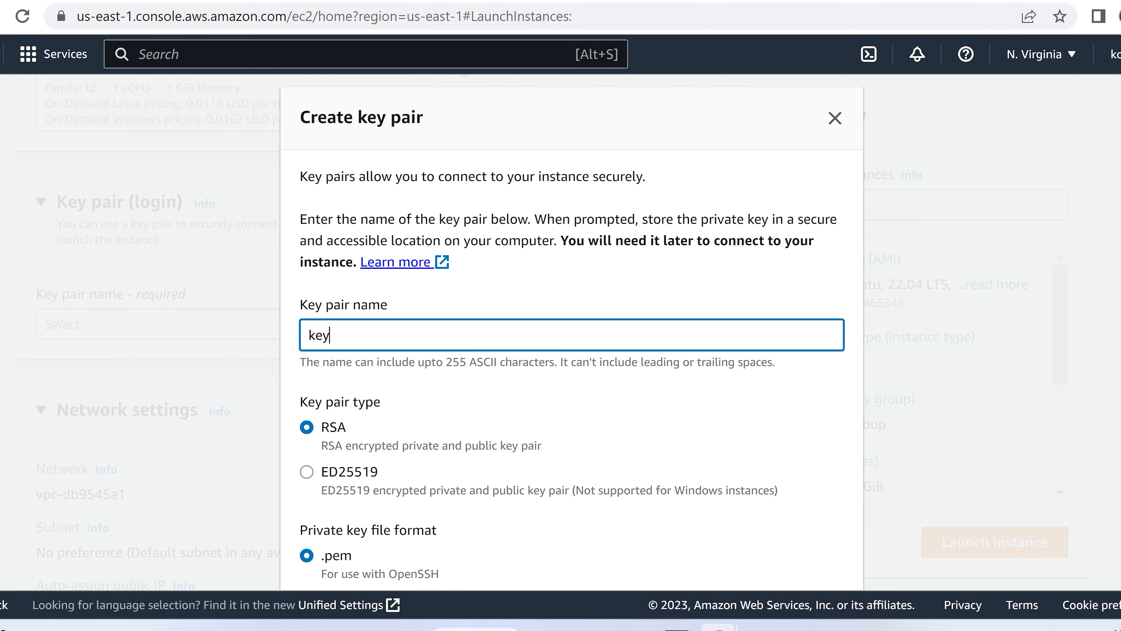
{"action": "key", "text": "BackSpace"}
{"action": "key", "text": "BackSpace"}
{"action": "key", "text": "BackSpace"}
{"action": "type", "text": "ko"}
{"action": "scroll", "coordinate": [571, 331], "scroll_direction": "down", "scroll_amount": 3}
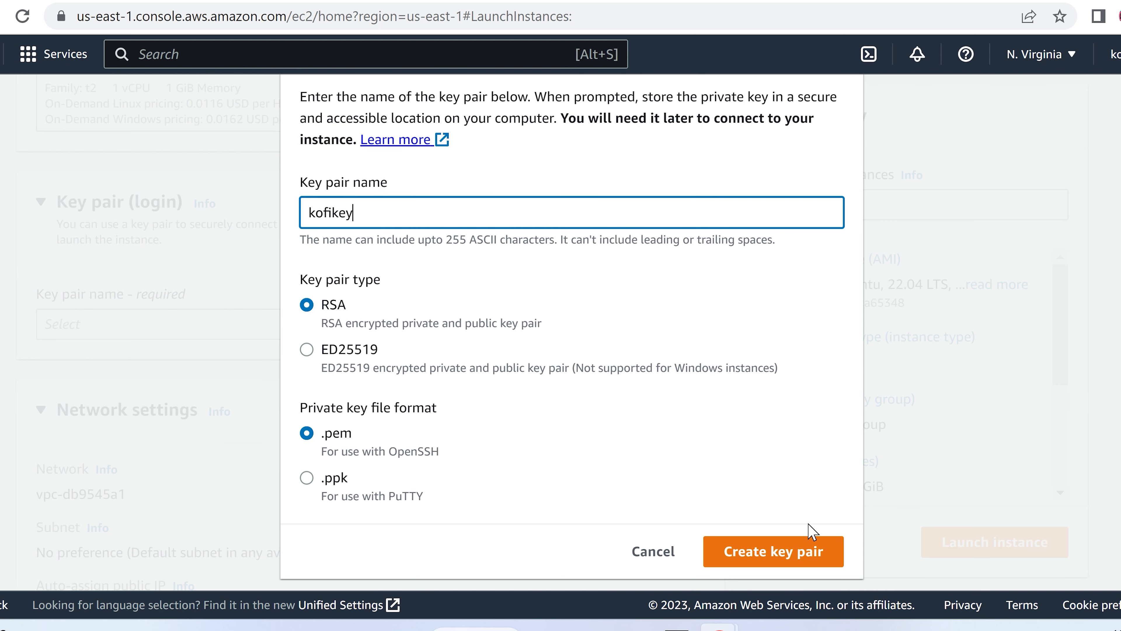
{"action": "left_click", "coordinate": [766, 558]}
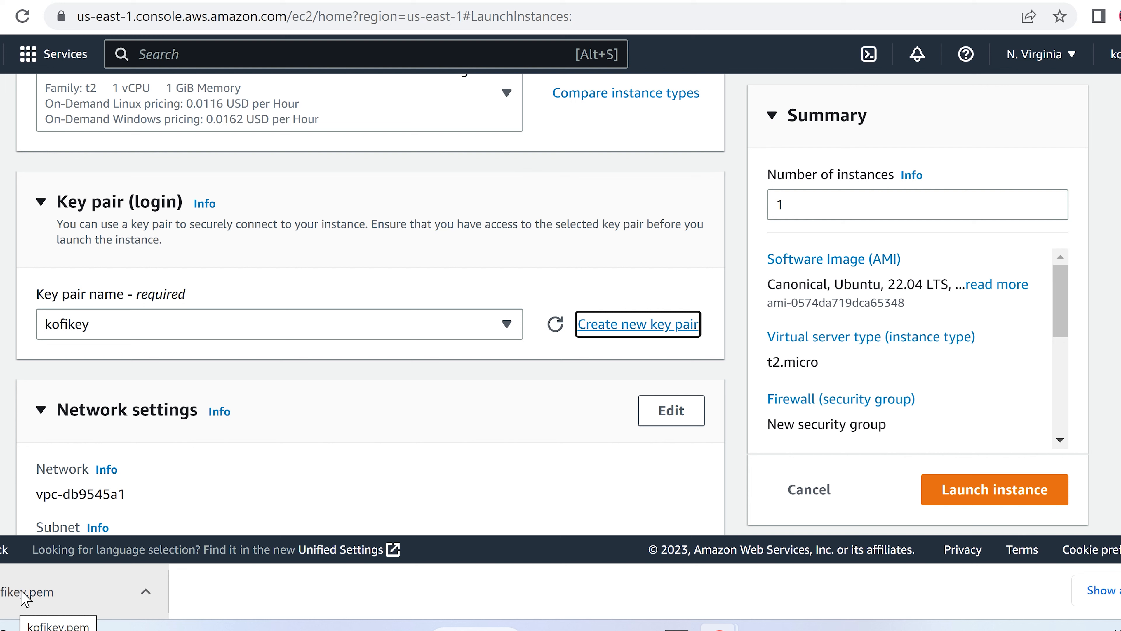
Step: Scroll past Network settings and Configure storage and expand Advanced details
{"action": "left_click", "coordinate": [347, 275]}
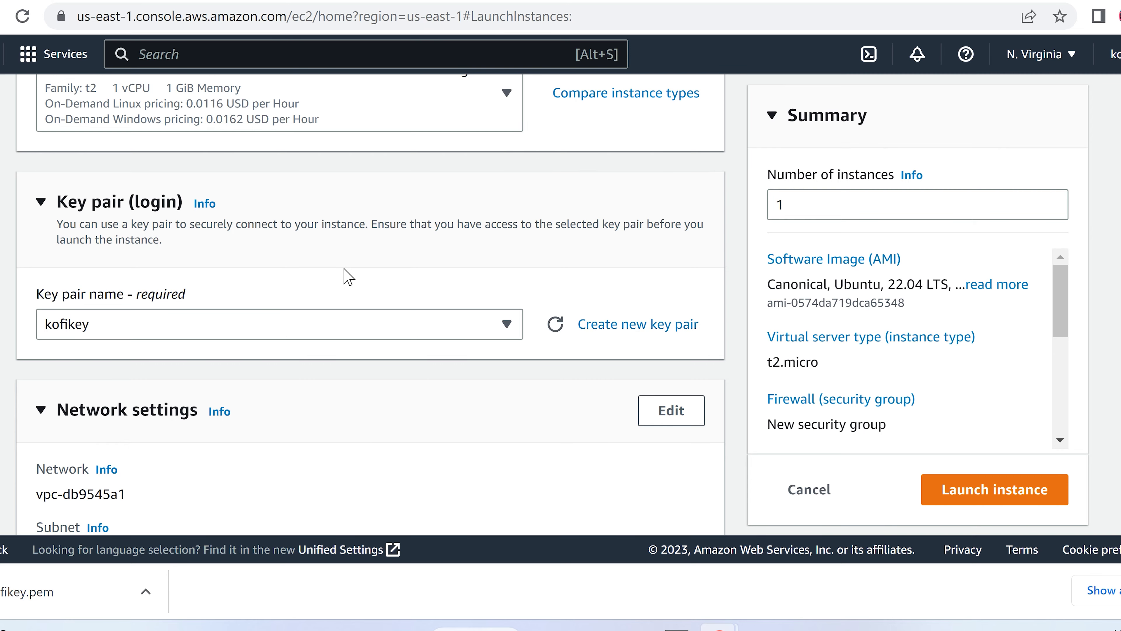
{"action": "scroll", "coordinate": [347, 276], "scroll_direction": "down", "scroll_amount": 10}
{"action": "scroll", "coordinate": [347, 276], "scroll_direction": "down", "scroll_amount": 4}
{"action": "scroll", "coordinate": [348, 276], "scroll_direction": "up", "scroll_amount": 10}
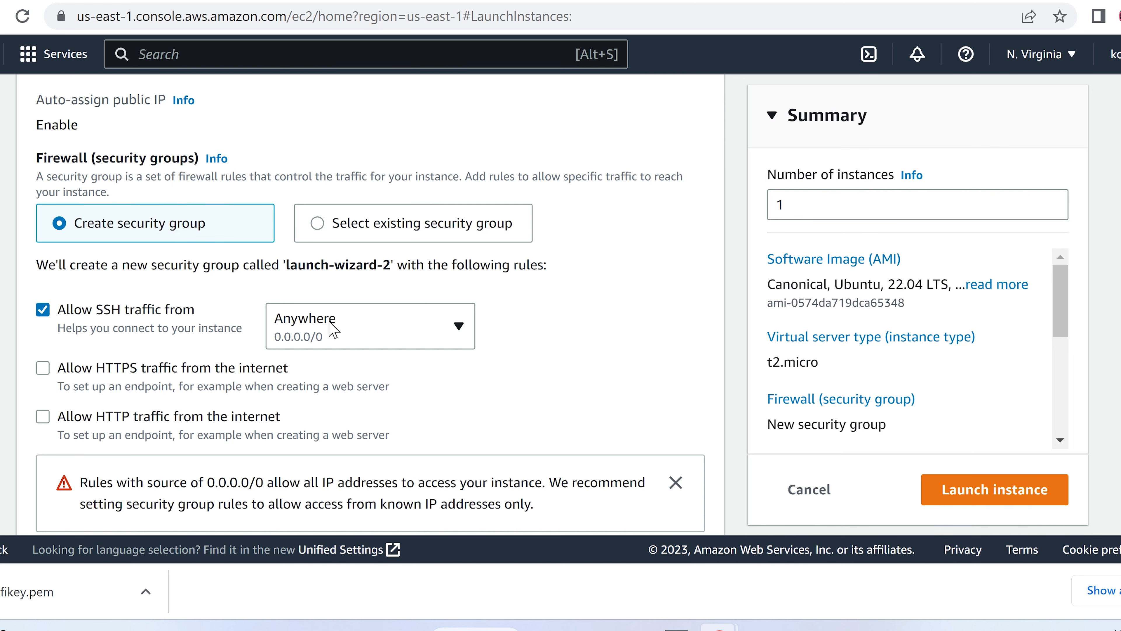
{"action": "scroll", "coordinate": [627, 329], "scroll_direction": "down", "scroll_amount": 8}
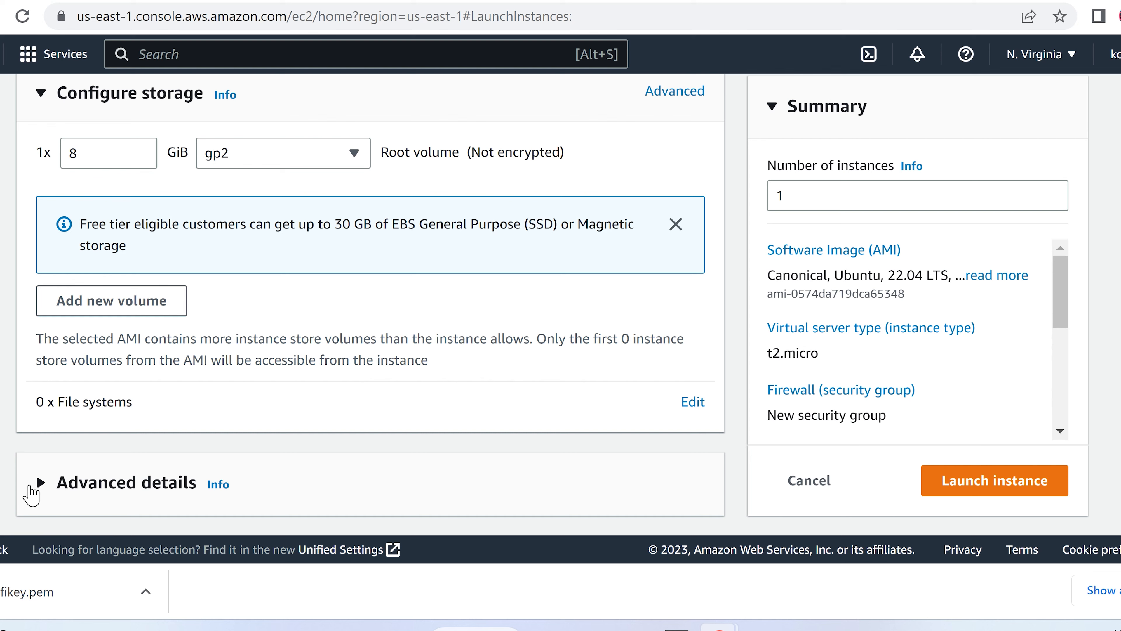
{"action": "left_click", "coordinate": [40, 485]}
{"action": "scroll", "coordinate": [285, 413], "scroll_direction": "down", "scroll_amount": 5}
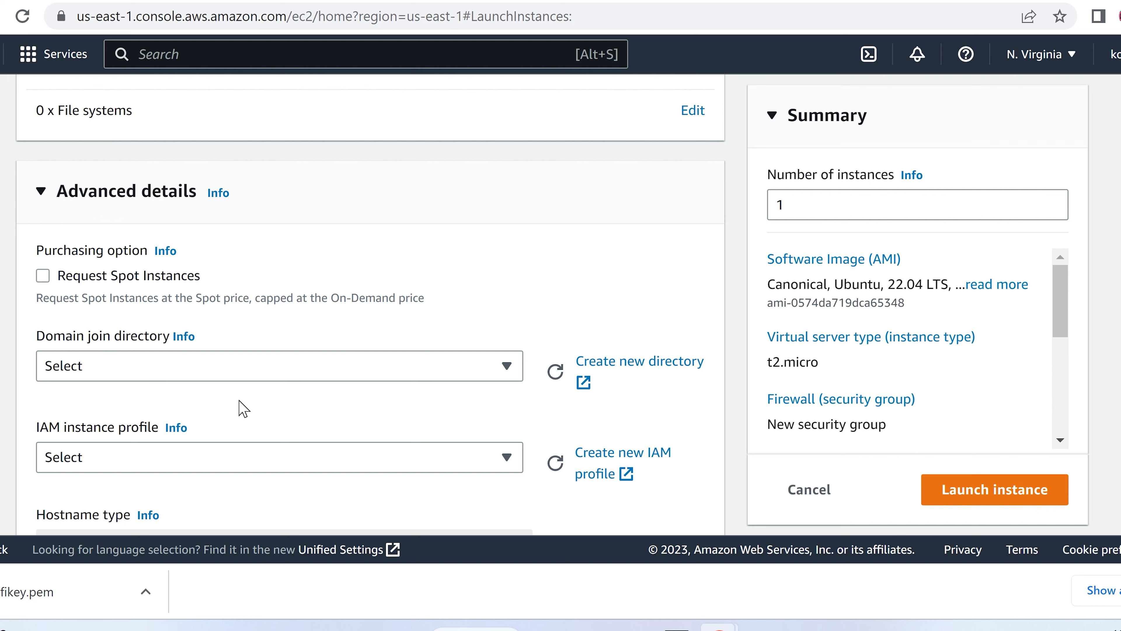
{"action": "scroll", "coordinate": [388, 406], "scroll_direction": "down", "scroll_amount": 2}
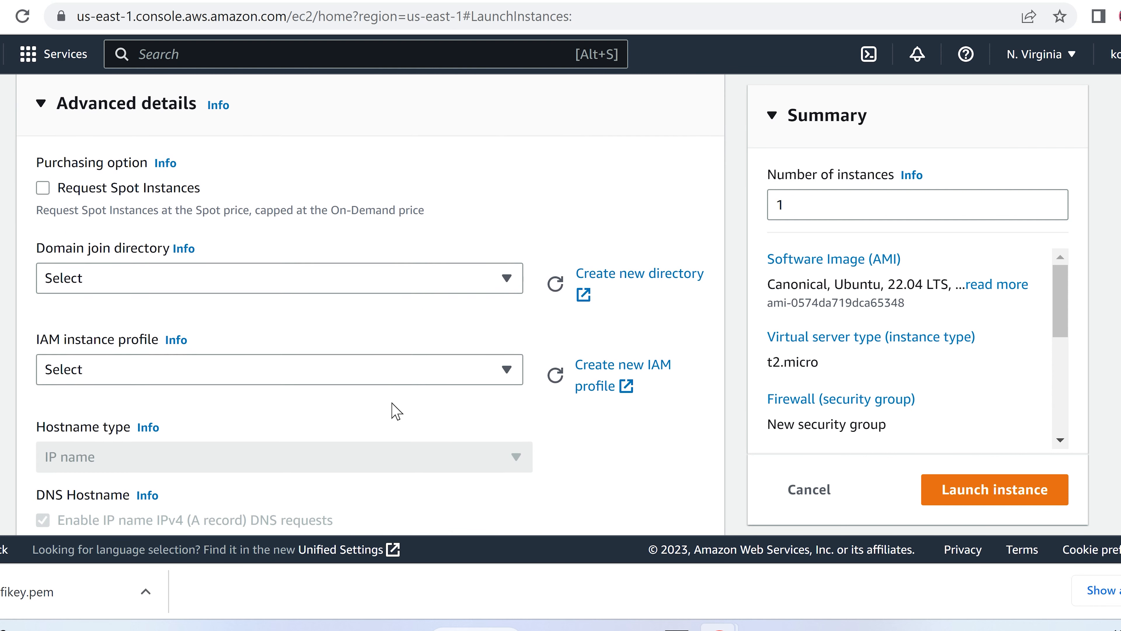
Step: Set KofiS3AdminRole as the IAM instance profile and launch the instance
{"action": "left_click", "coordinate": [237, 370]}
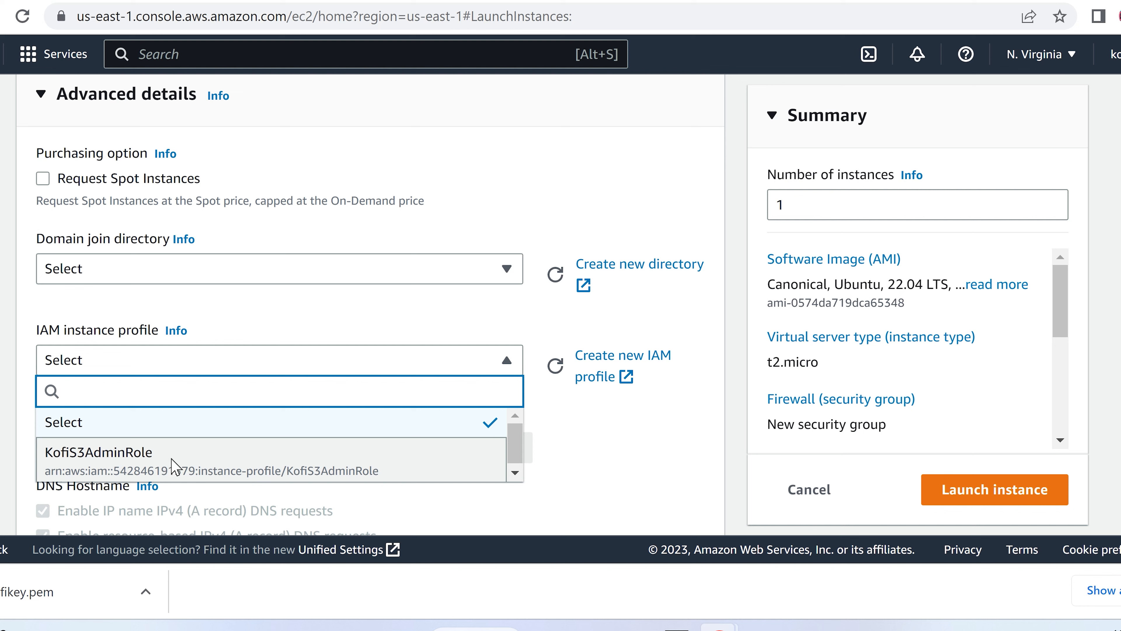
{"action": "left_click", "coordinate": [173, 467]}
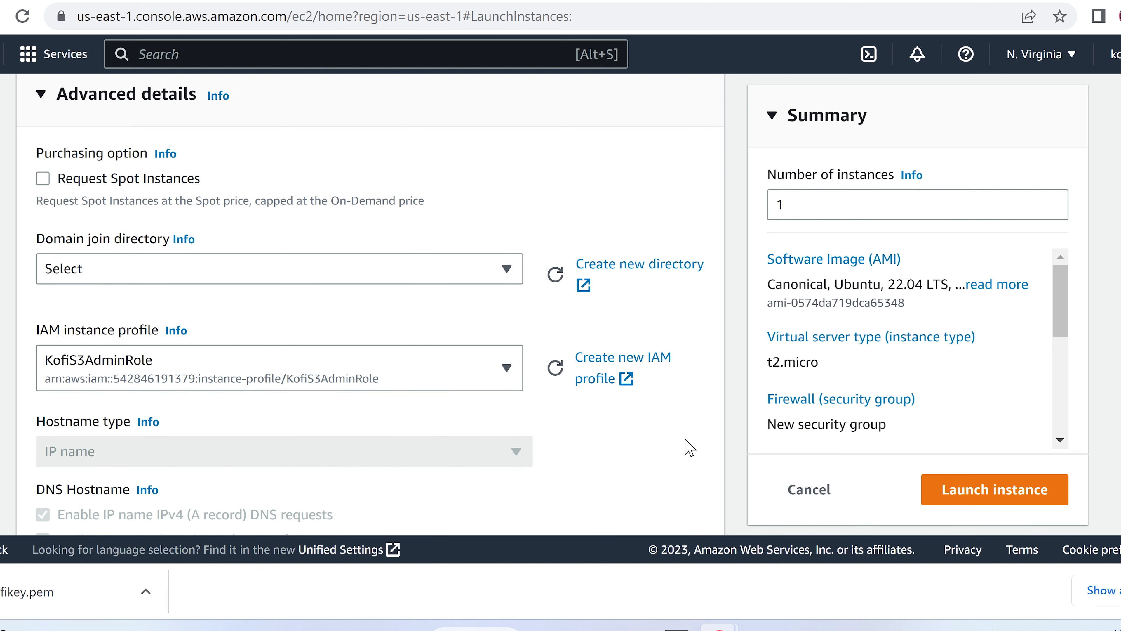
{"action": "scroll", "coordinate": [684, 464], "scroll_direction": "down", "scroll_amount": 4}
{"action": "scroll", "coordinate": [684, 464], "scroll_direction": "down", "scroll_amount": 12}
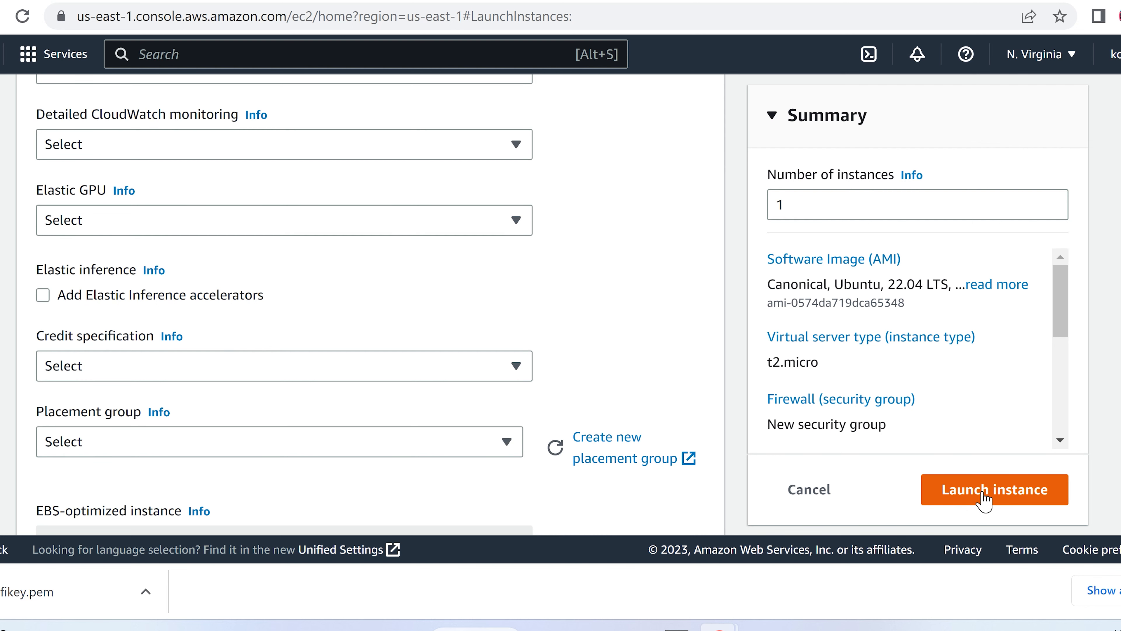
{"action": "left_click", "coordinate": [983, 501]}
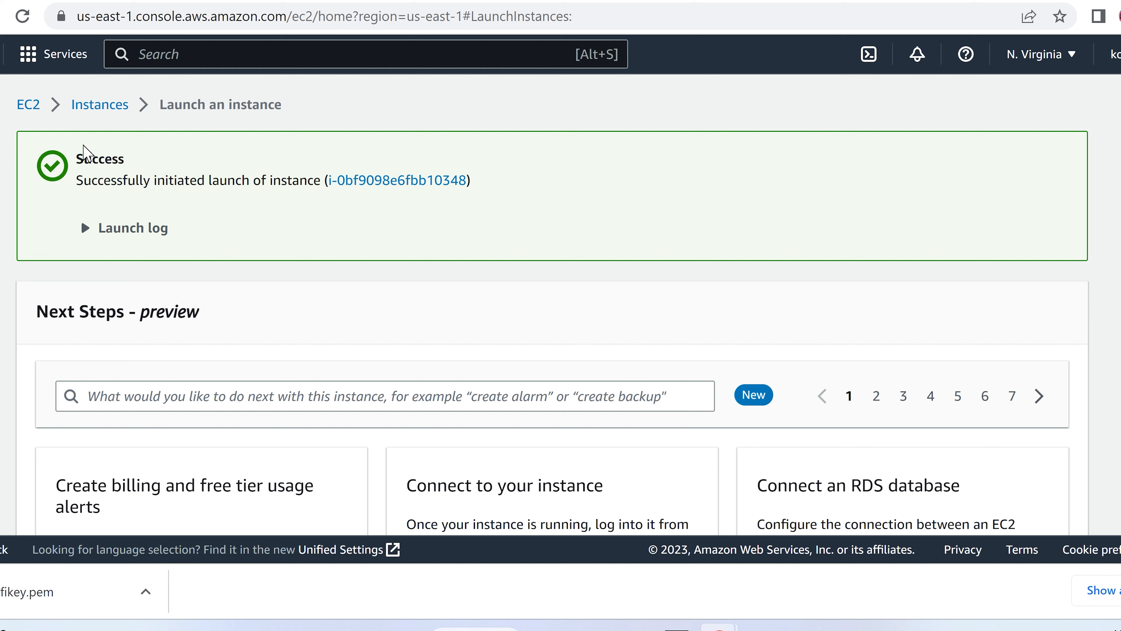
Step: Return to the Instances list and select the running KofiServer1
{"action": "left_click", "coordinate": [99, 106]}
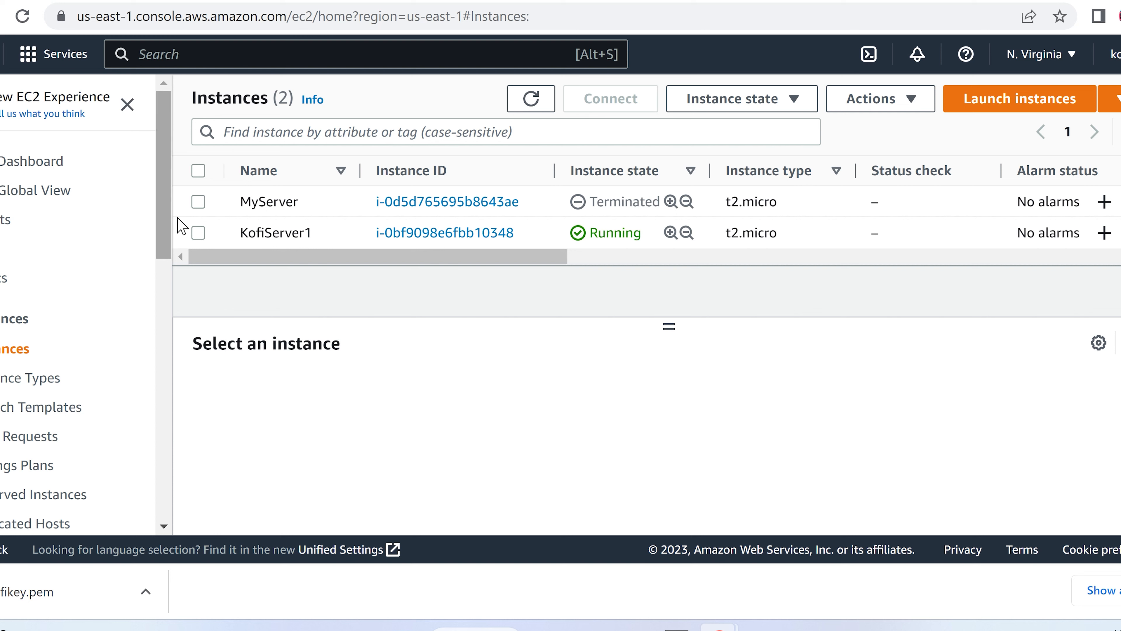
{"action": "left_click", "coordinate": [198, 234]}
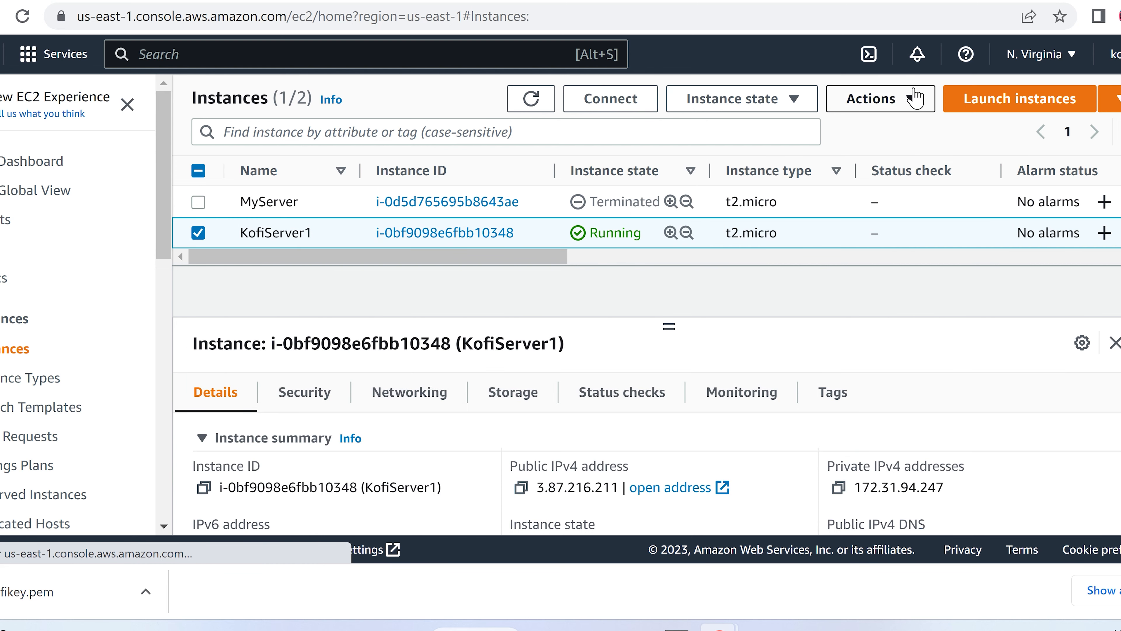
Step: Open KofiServer1's Instance state menu, then close it without changing anything
{"action": "left_click", "coordinate": [915, 107]}
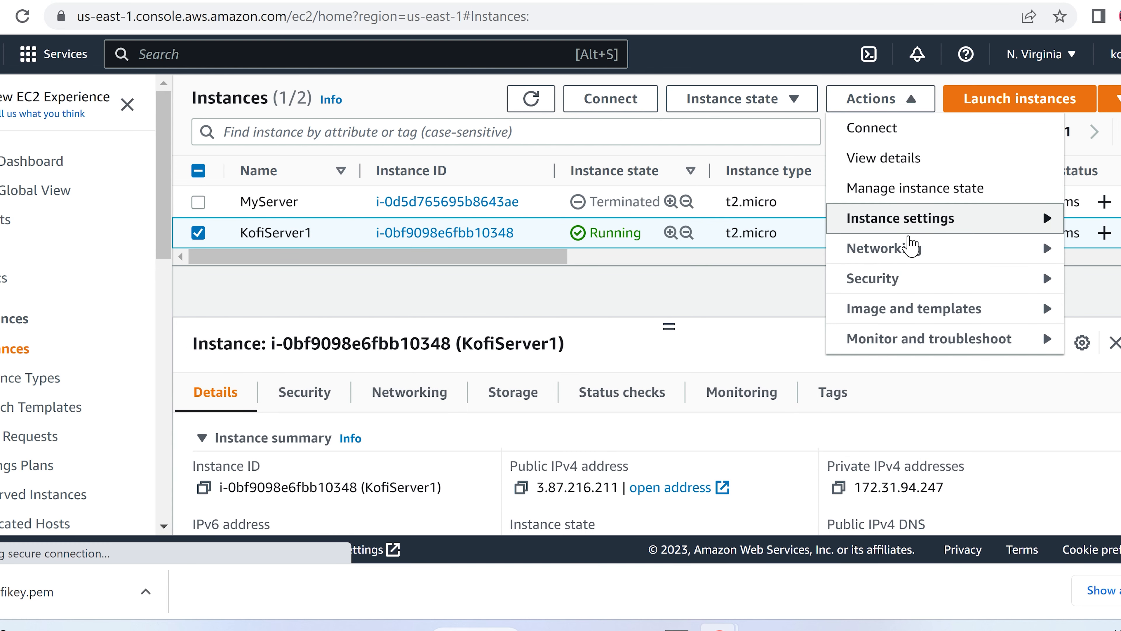
{"action": "mouse_move", "coordinate": [895, 286]}
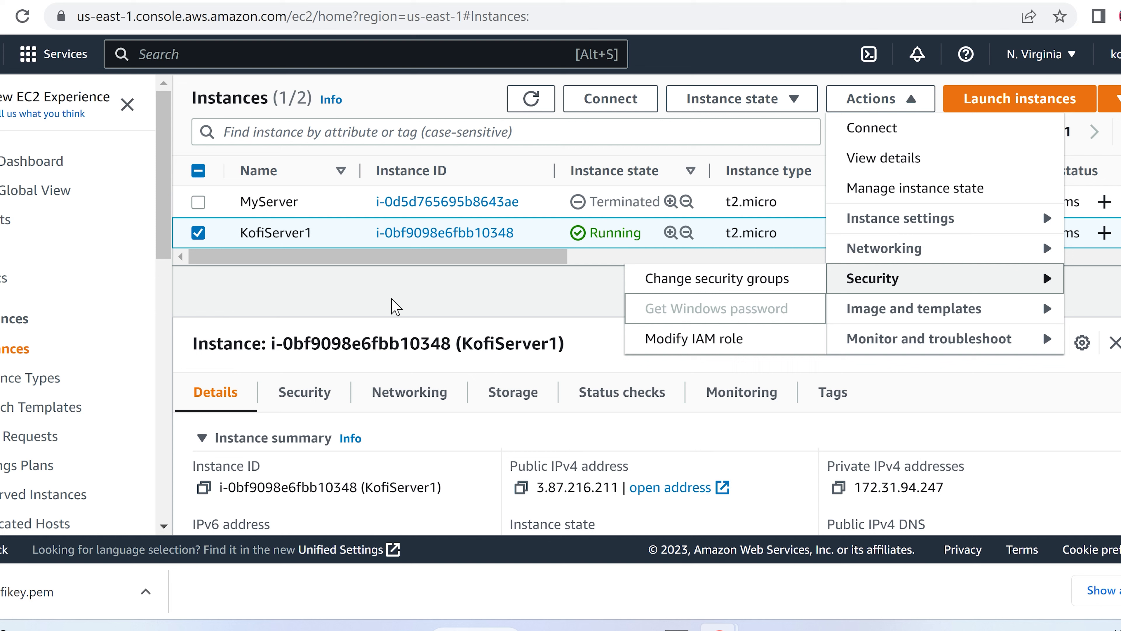
{"action": "left_click", "coordinate": [394, 307]}
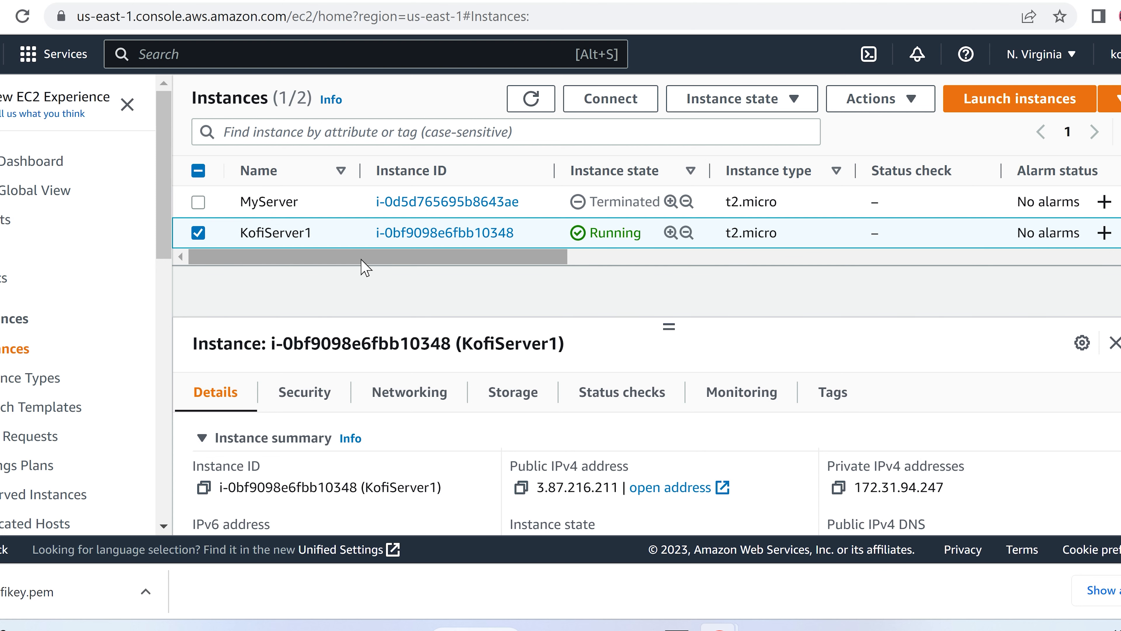
Step: Select and copy KofiServer1's public IPv4 address 3.87.216.211, then bring up Windows search
{"action": "left_click_drag", "start_coordinate": [362, 259], "coordinate": [693, 281]}
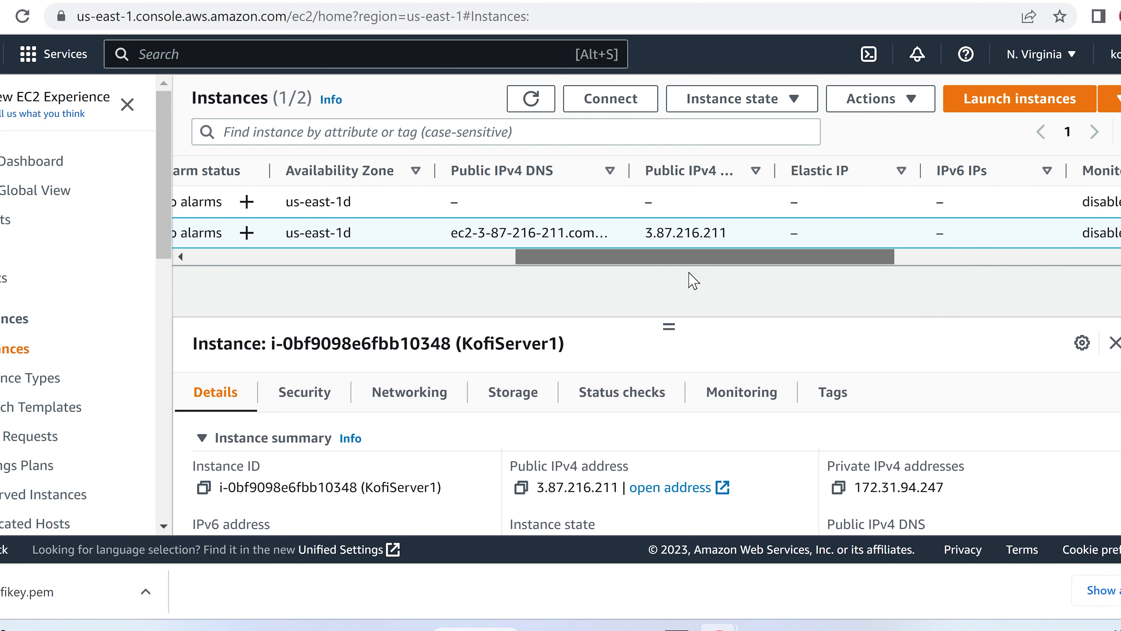
{"action": "left_click_drag", "start_coordinate": [729, 238], "coordinate": [644, 234]}
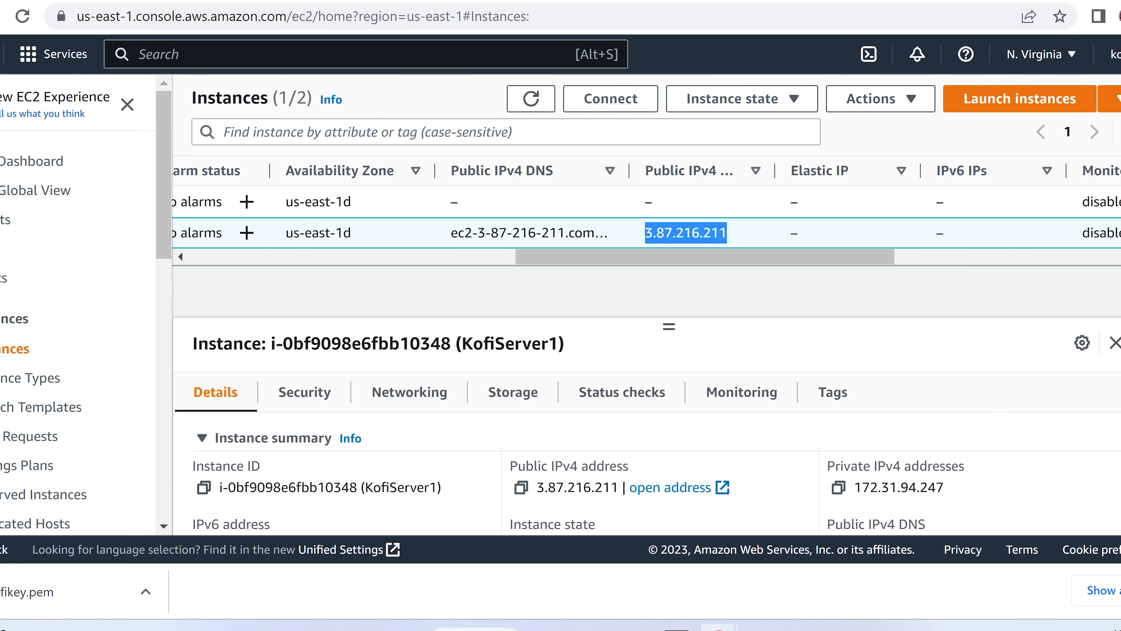
{"action": "right_click", "coordinate": [665, 237]}
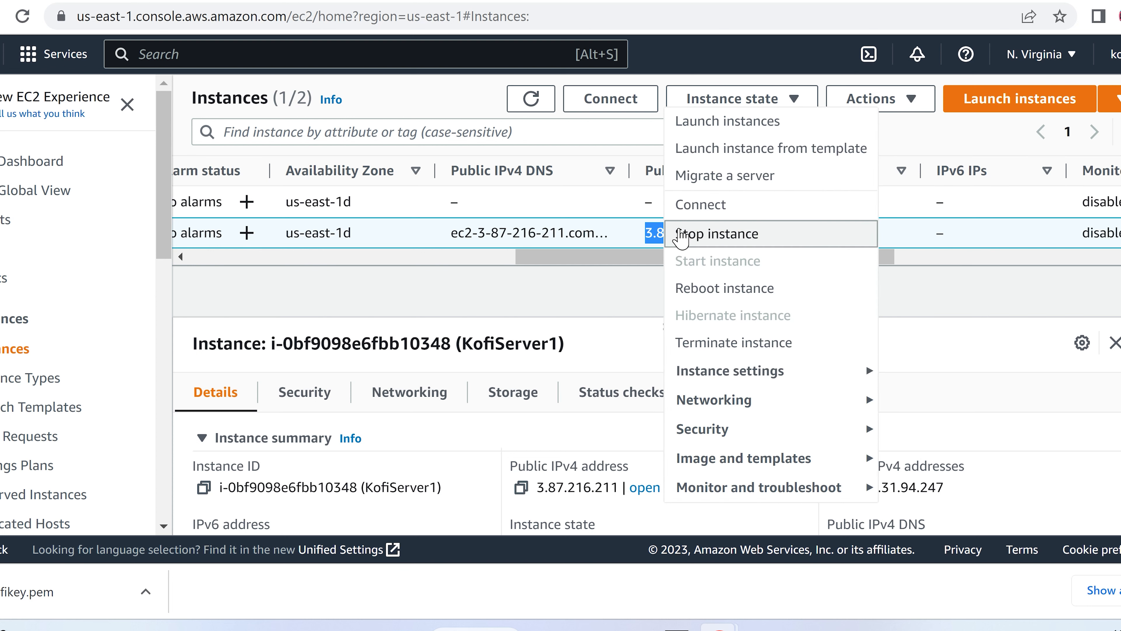
{"action": "left_click", "coordinate": [641, 297]}
{"action": "left_click_drag", "start_coordinate": [729, 235], "coordinate": [641, 234]}
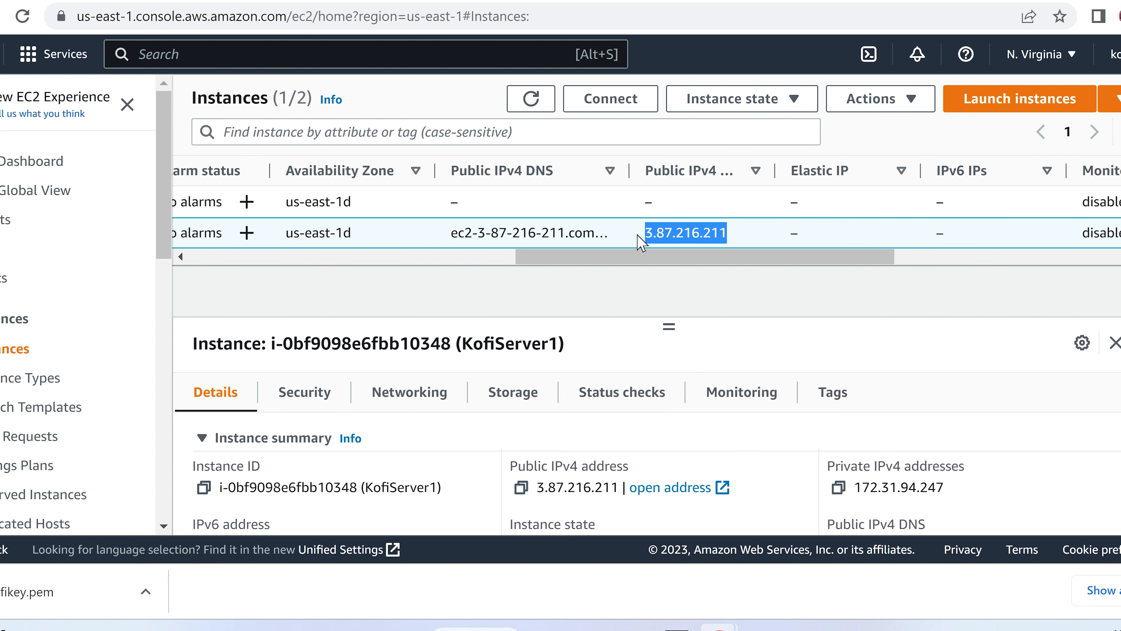
{"action": "left_click", "coordinate": [478, 629]}
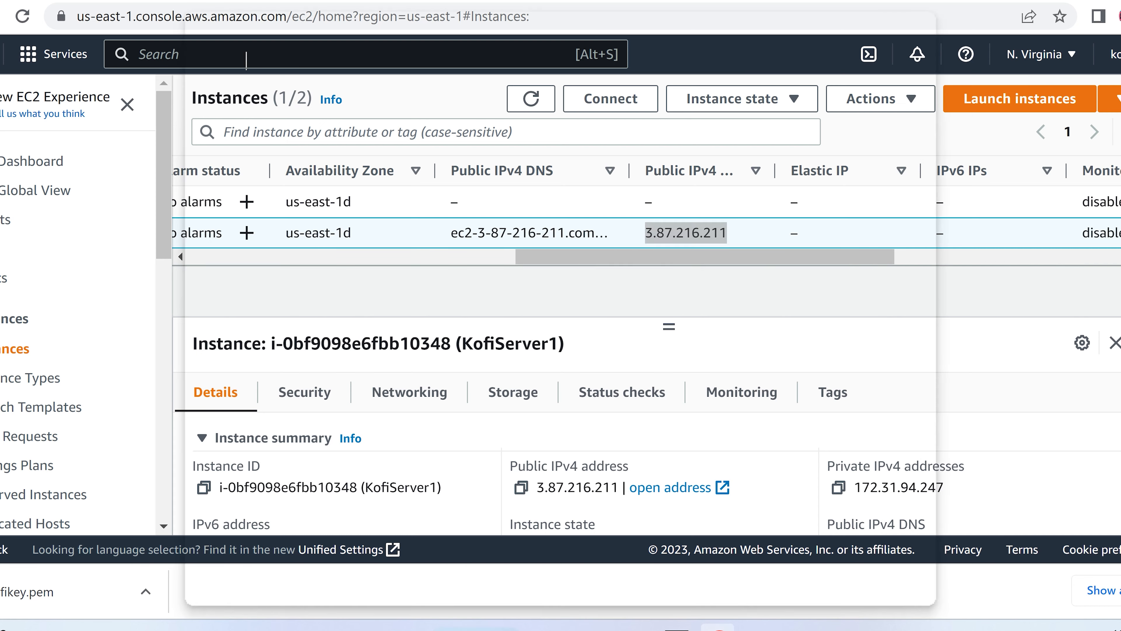
Step: Launch Terminal from a 'ter' search and position its window over the browser
{"action": "type", "text": "ter"}
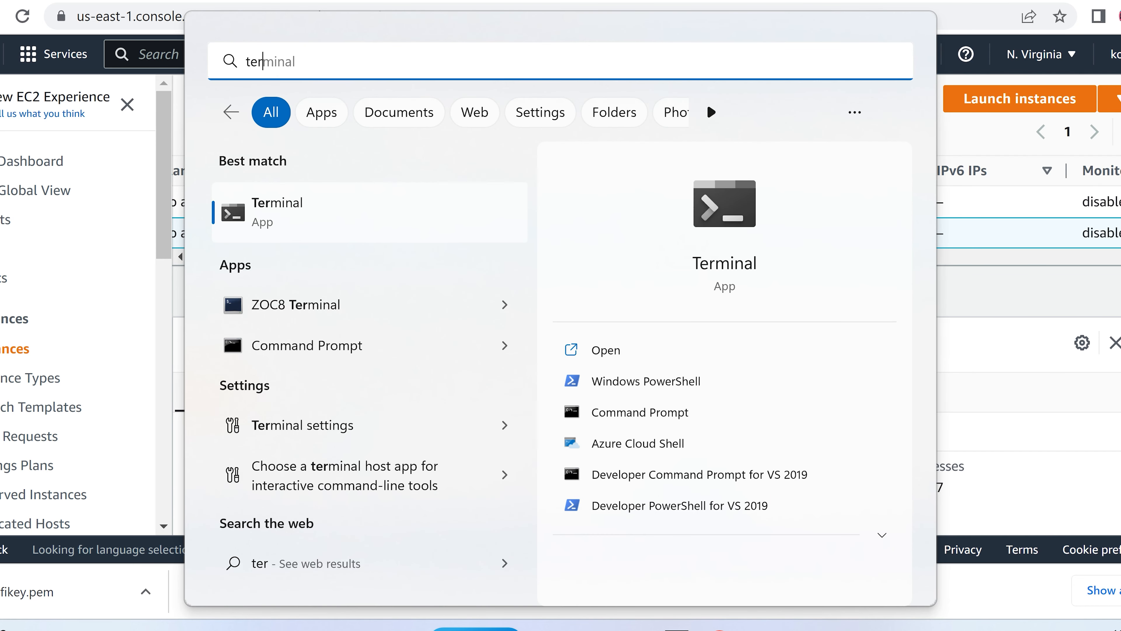
{"action": "left_click", "coordinate": [302, 220]}
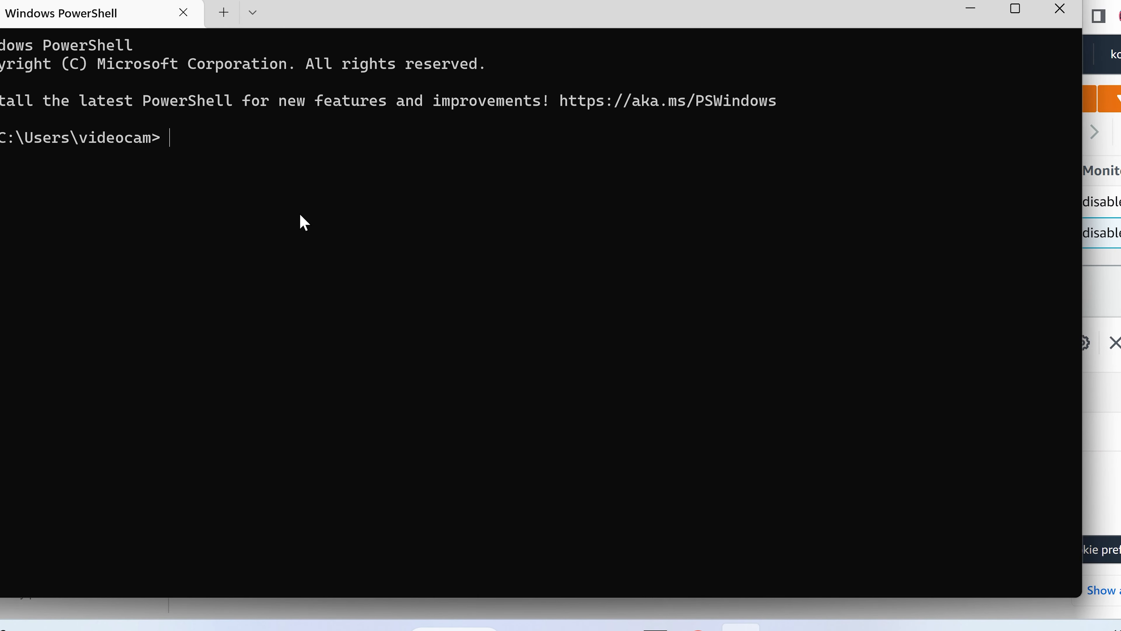
{"action": "left_click_drag", "start_coordinate": [408, 22], "coordinate": [499, 60]}
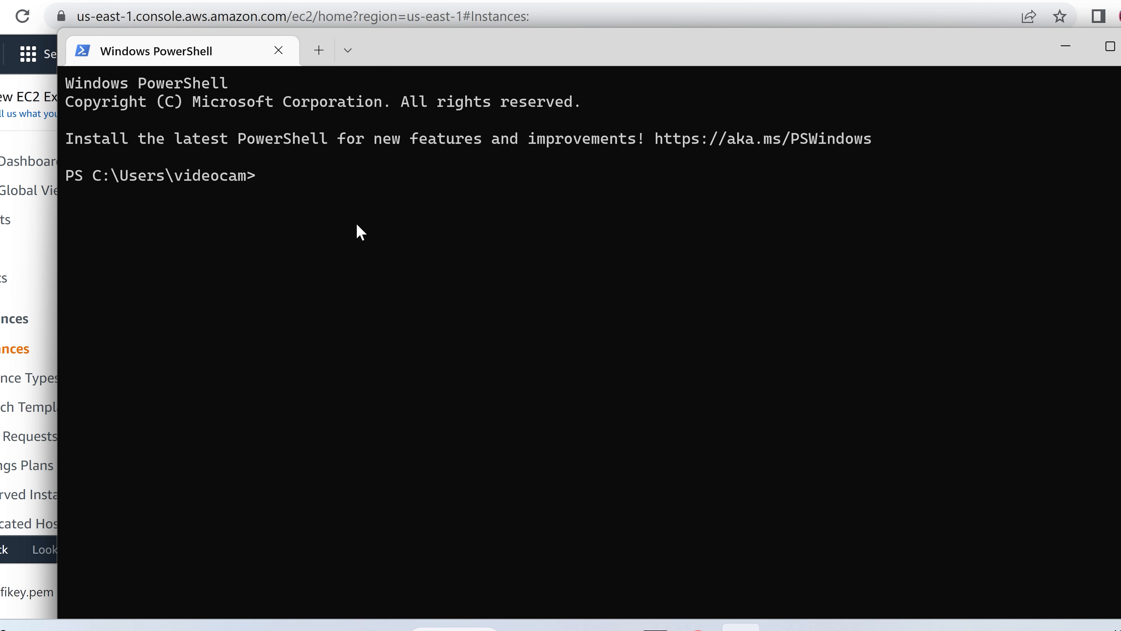
Step: Change into the Downloads folder, start an 'ssh -l' command, and return to the EC2 console
{"action": "type", "text": "cd Down"}
{"action": "key", "text": "Tab"}
{"action": "key", "text": "Return"}
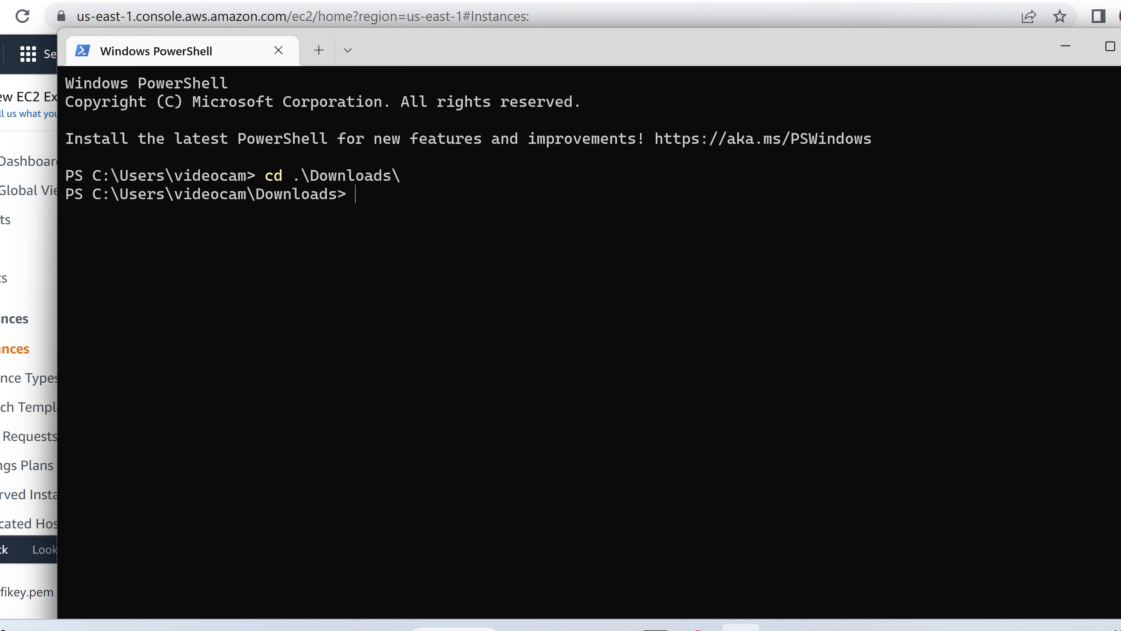
{"action": "type", "text": "ssh -l"}
{"action": "key", "text": "alt+Tab"}
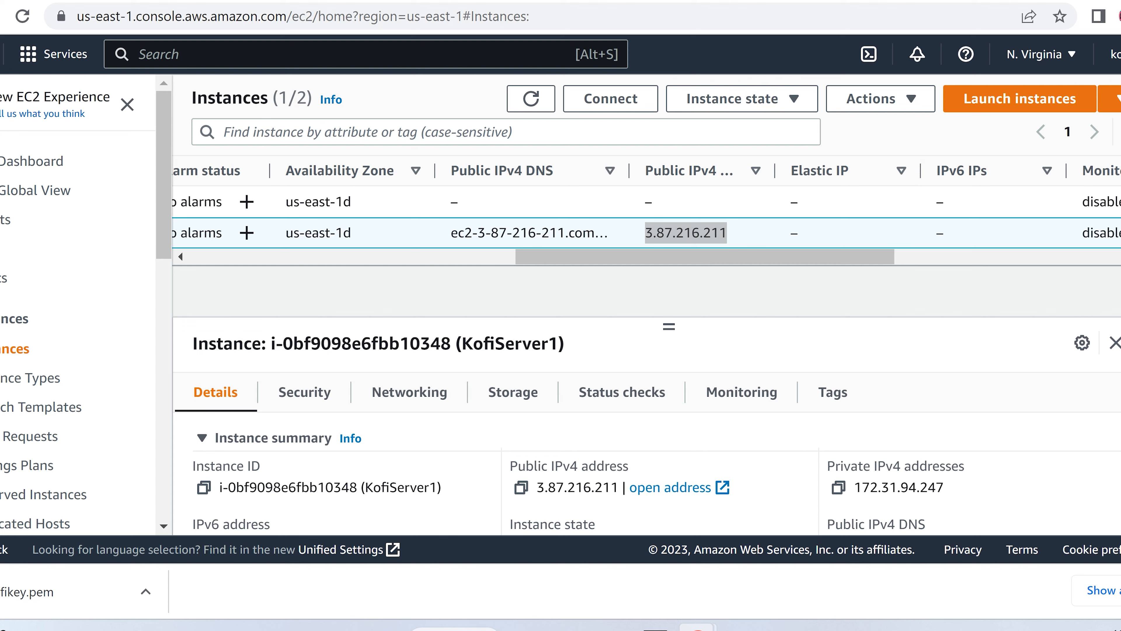
Step: Choose Connect for KofiServer1 and show the SSH client tab's example command using kofikey.pem
{"action": "double_click", "coordinate": [649, 233]}
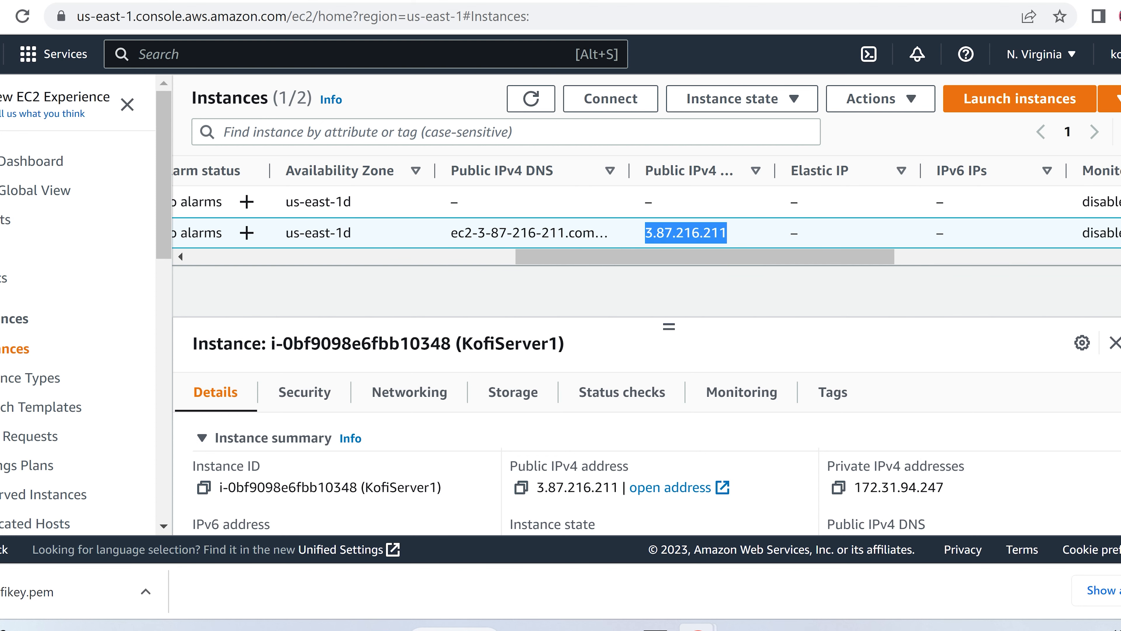
{"action": "right_click", "coordinate": [662, 233]}
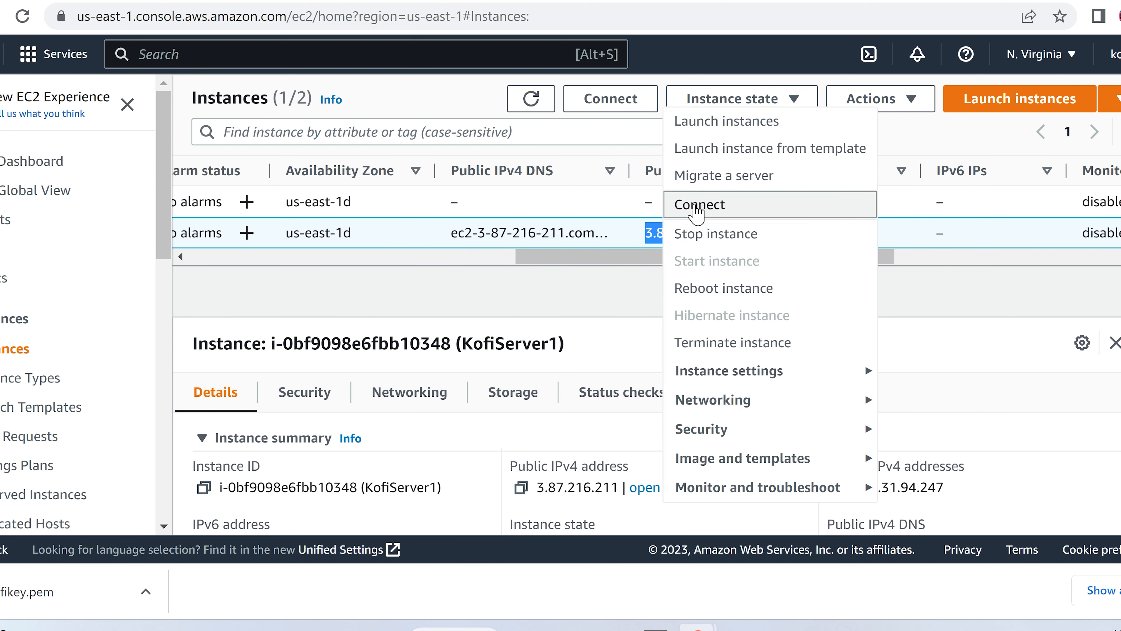
{"action": "left_click", "coordinate": [693, 208]}
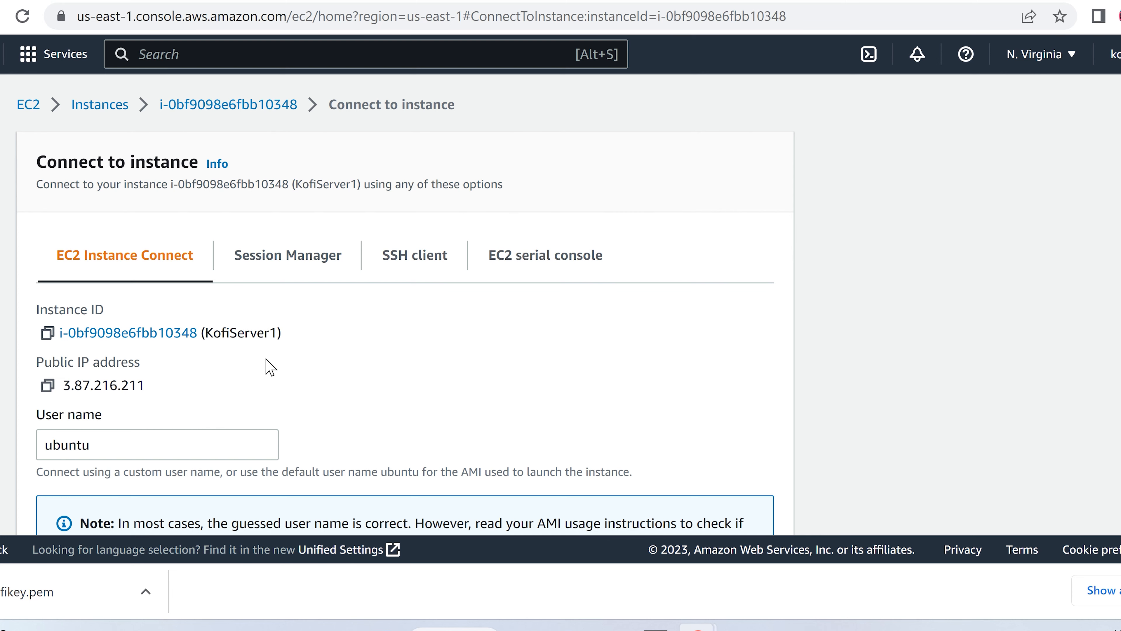
{"action": "scroll", "coordinate": [350, 363], "scroll_direction": "down", "scroll_amount": 3}
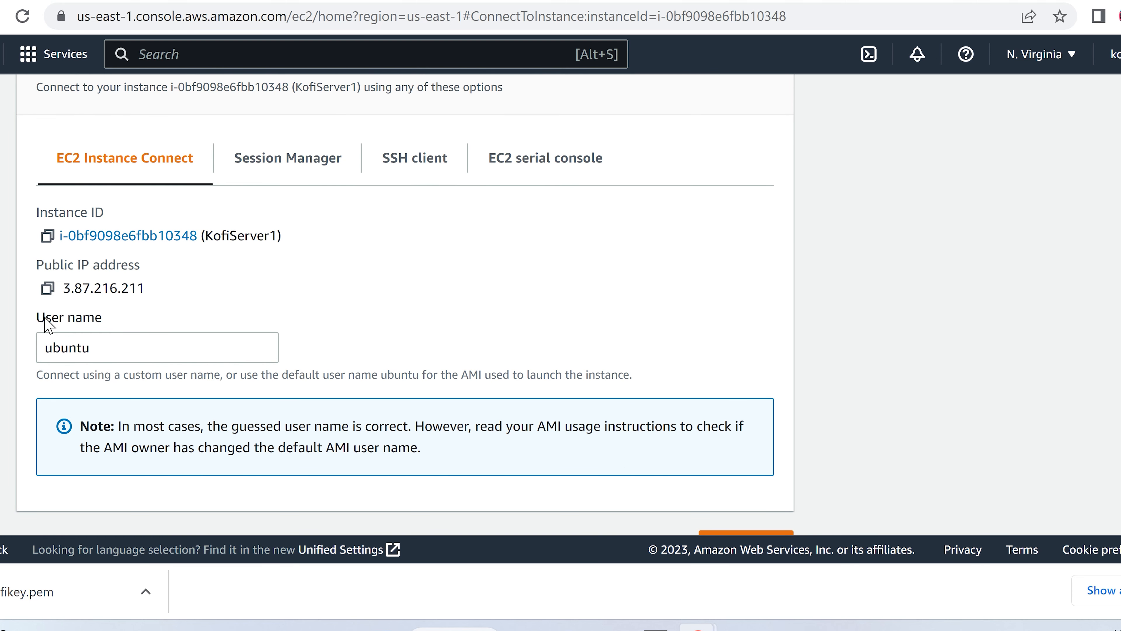
{"action": "left_click_drag", "start_coordinate": [38, 319], "coordinate": [110, 321]}
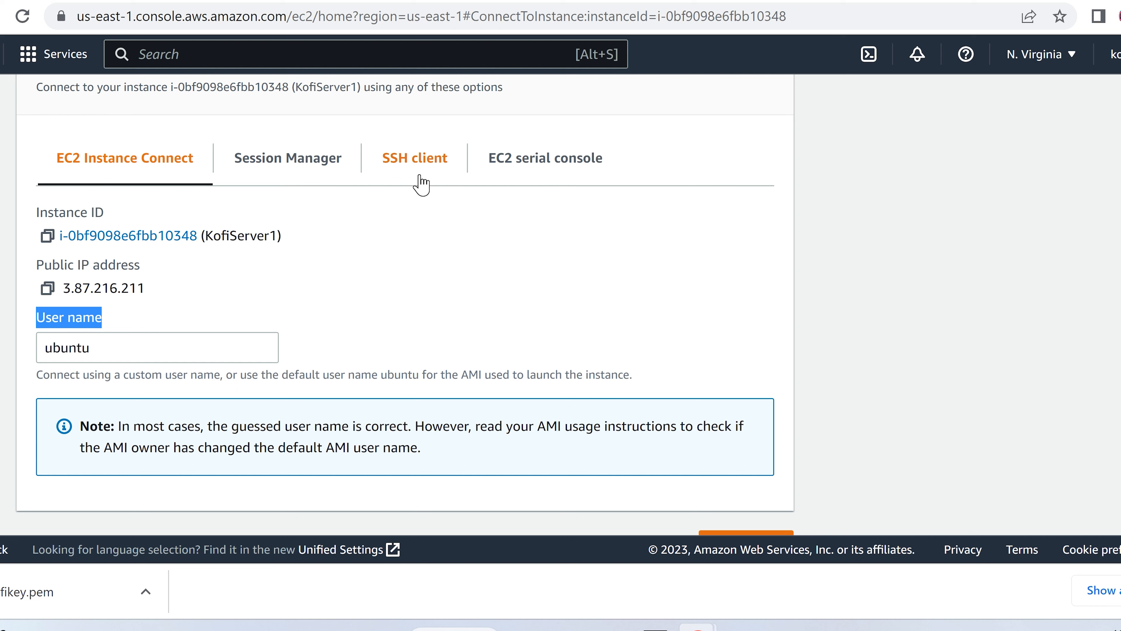
{"action": "left_click", "coordinate": [406, 170]}
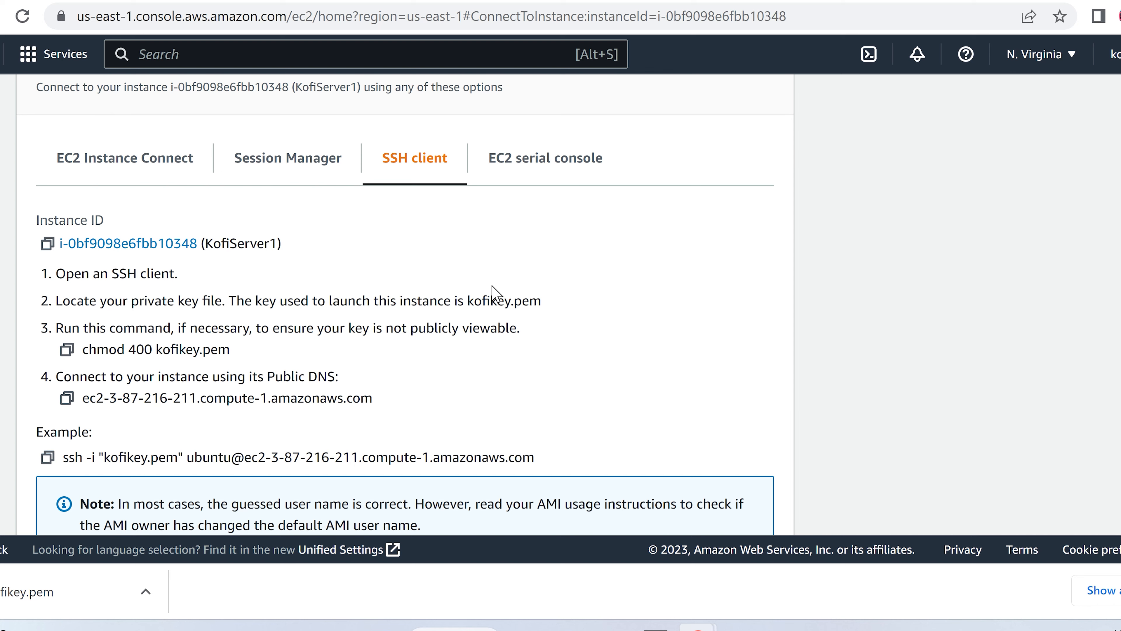
{"action": "scroll", "coordinate": [492, 292], "scroll_direction": "down", "scroll_amount": 2}
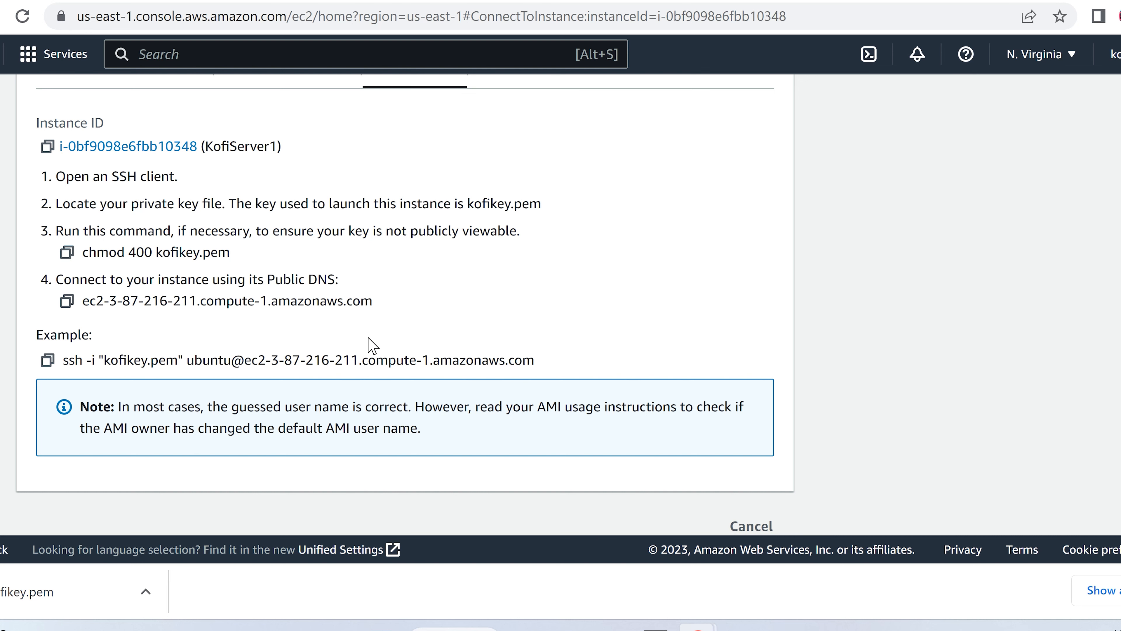
Step: Run 'ssh -l ubuntu 3.87.216.211 -i .\kofikey.pem' and answer yes to trust the host key
{"action": "left_click", "coordinate": [741, 627]}
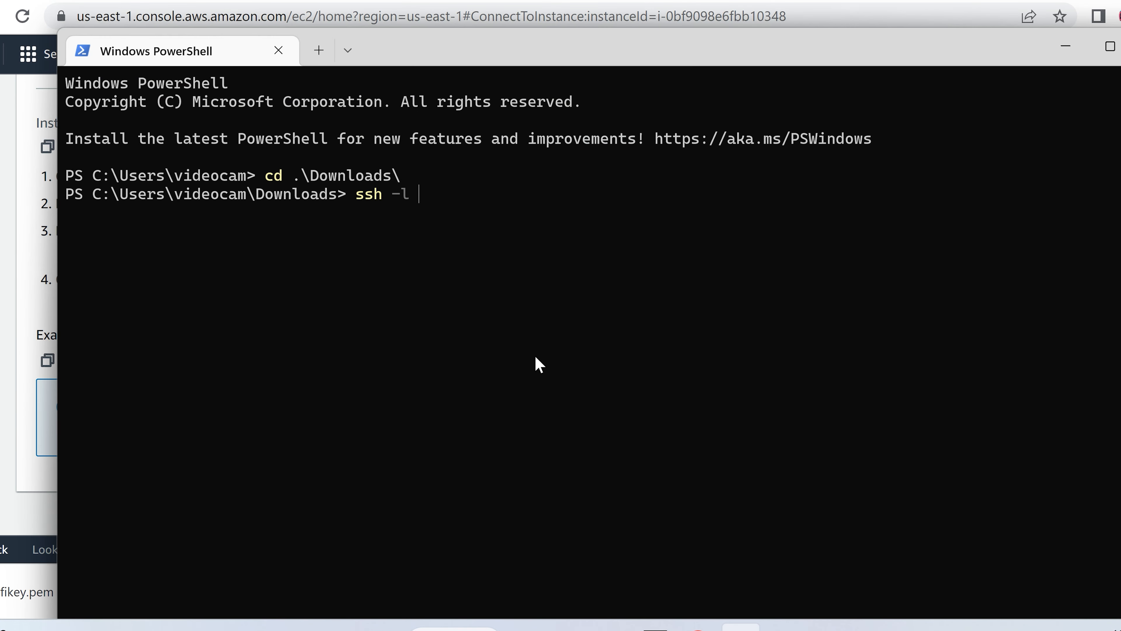
{"action": "type", "text": "un"}
{"action": "key", "text": "BackSpace"}
{"action": "type", "text": "buntu"}
{"action": "key", "text": "ctrl+v"}
{"action": "type", "text": "-i ko"}
{"action": "key", "text": "Tab"}
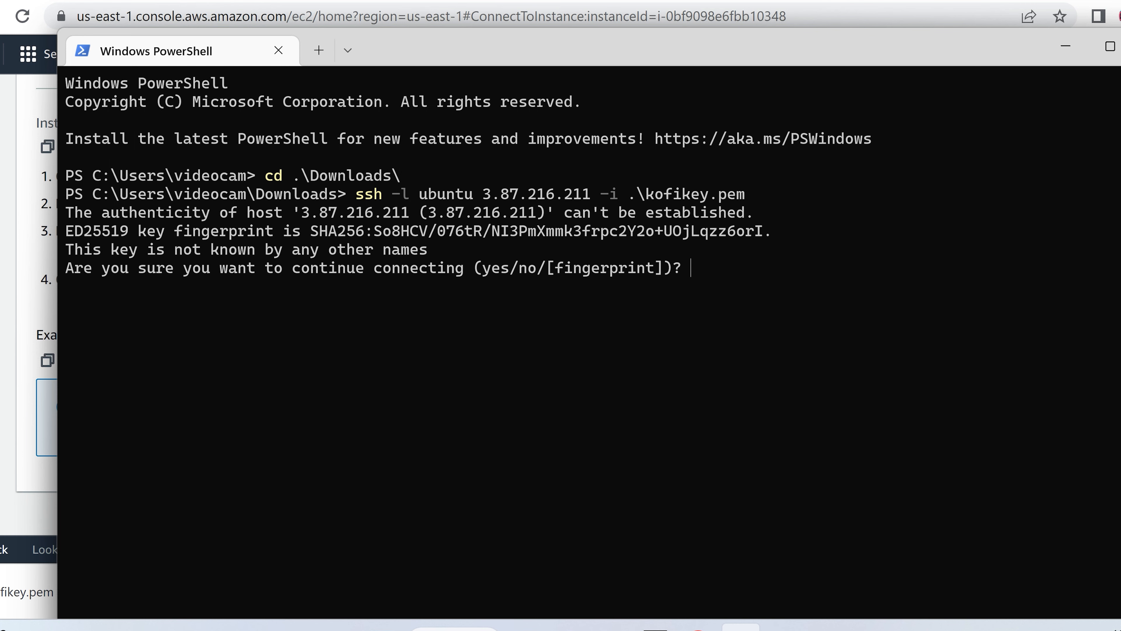
{"action": "type", "text": "yes"}
{"action": "key", "text": "Return"}
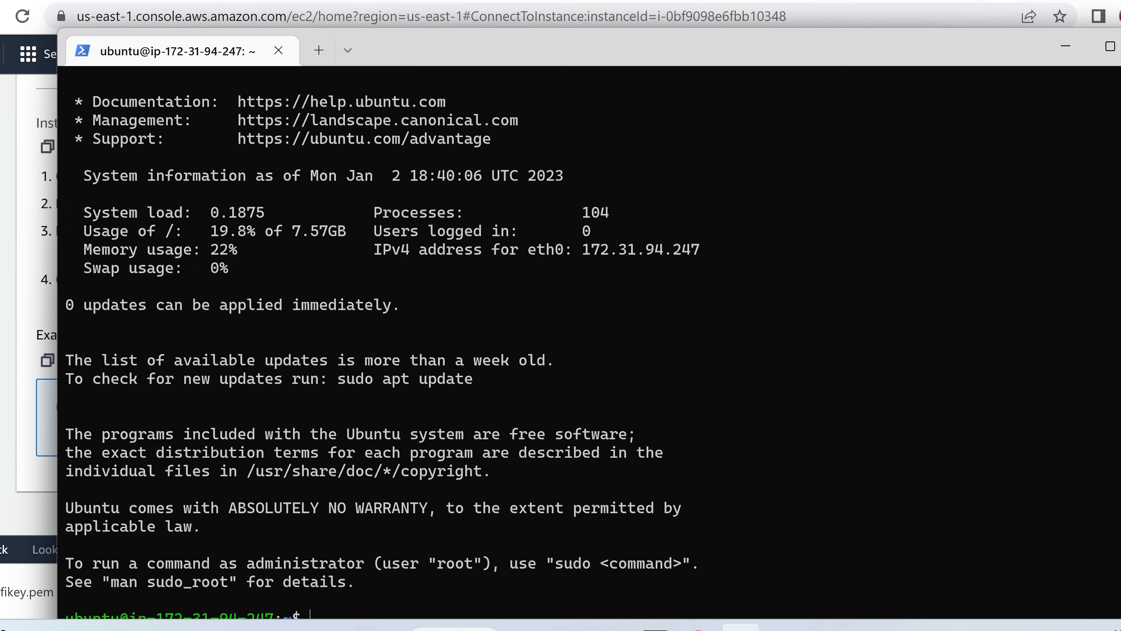
{"action": "left_click_drag", "start_coordinate": [550, 55], "coordinate": [494, 2]}
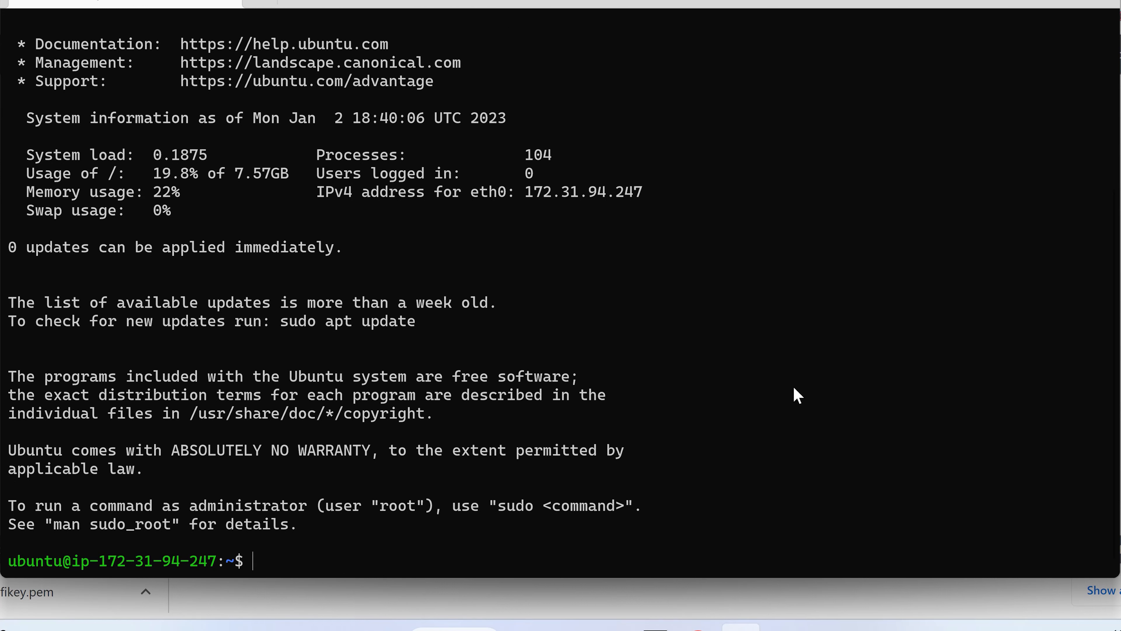
Step: Clear the screen, switch to root with 'sudo su', and run 'apt-get update'
{"action": "type", "text": "clear"}
{"action": "key", "text": "Return"}
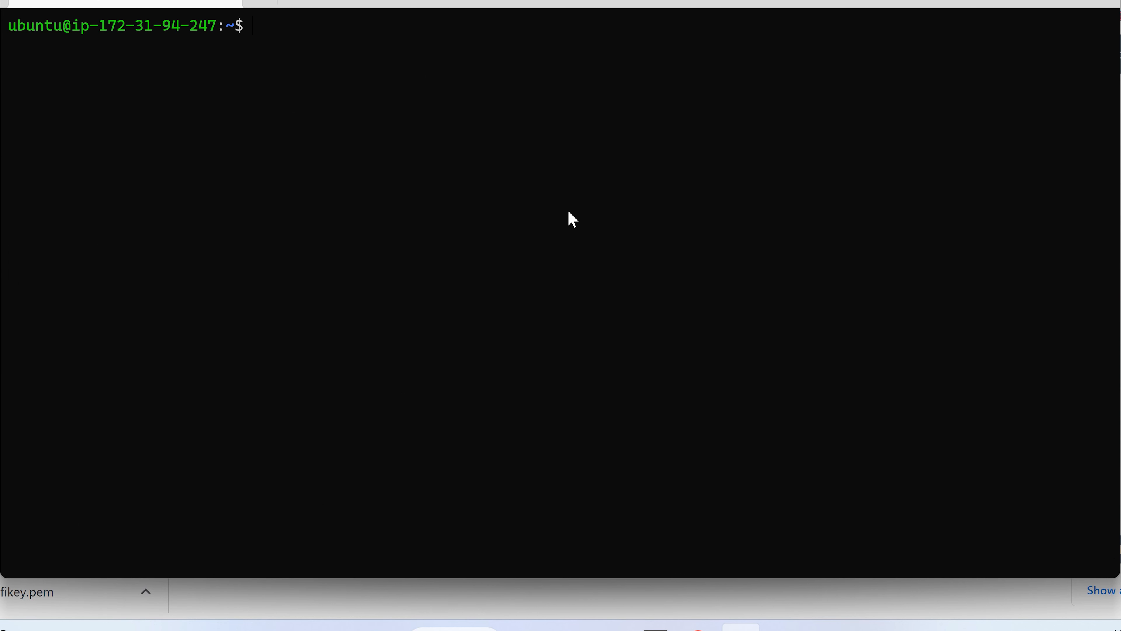
{"action": "type", "text": "sudo su"}
{"action": "key", "text": "Return"}
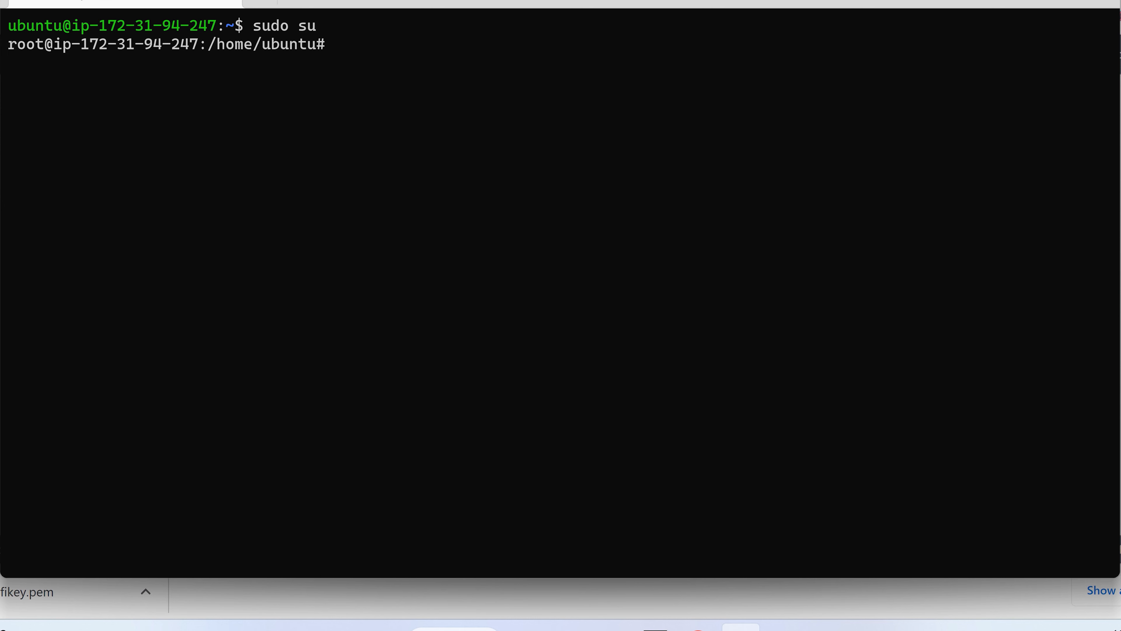
{"action": "type", "text": "apt-get update"}
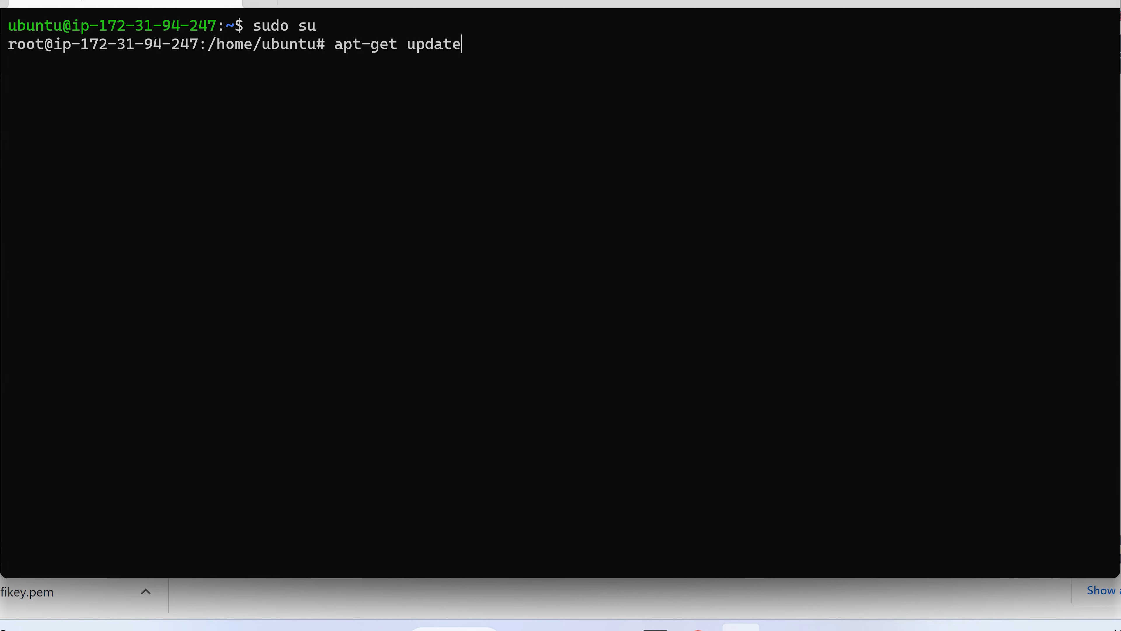
{"action": "key", "text": "Return"}
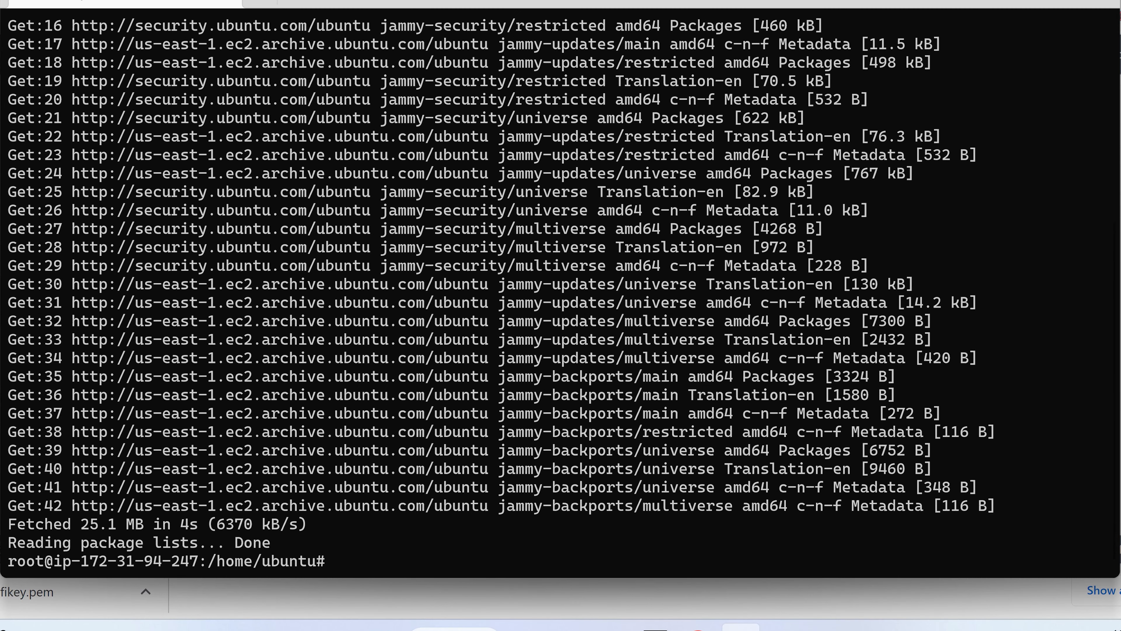
{"action": "type", "text": "aws configure"}
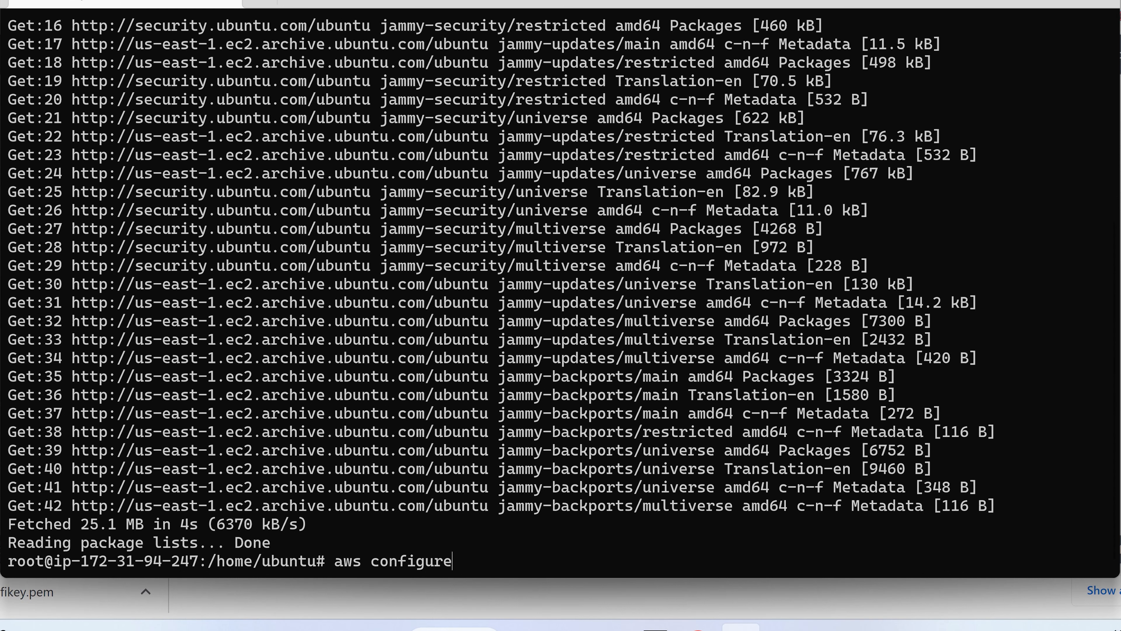
{"action": "key", "text": "Return"}
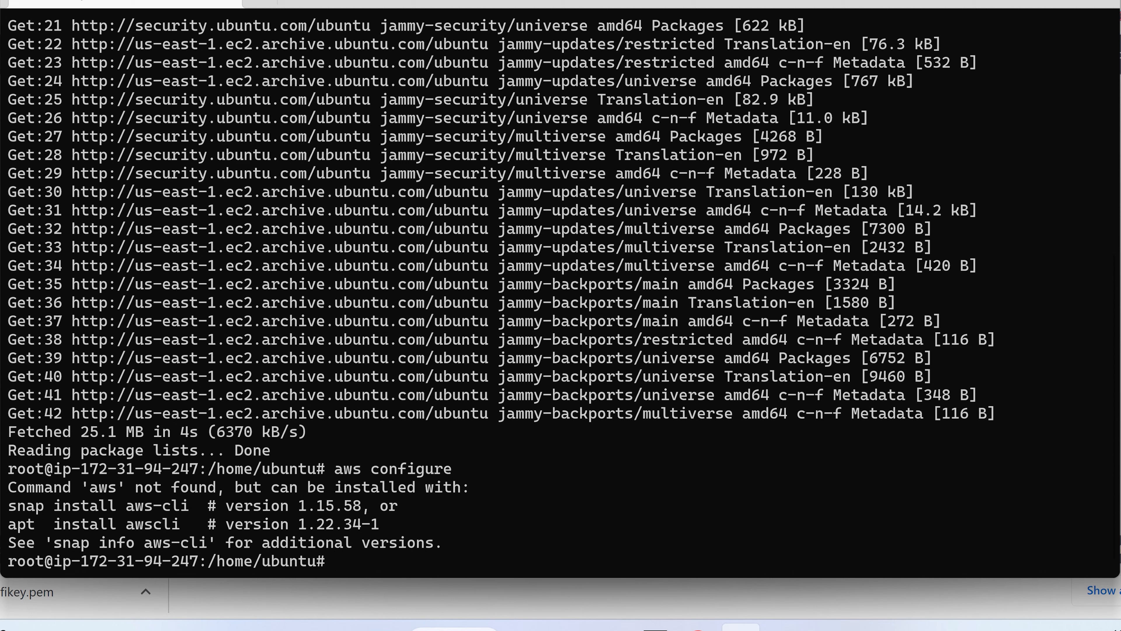
{"action": "type", "text": "apt install awscli"}
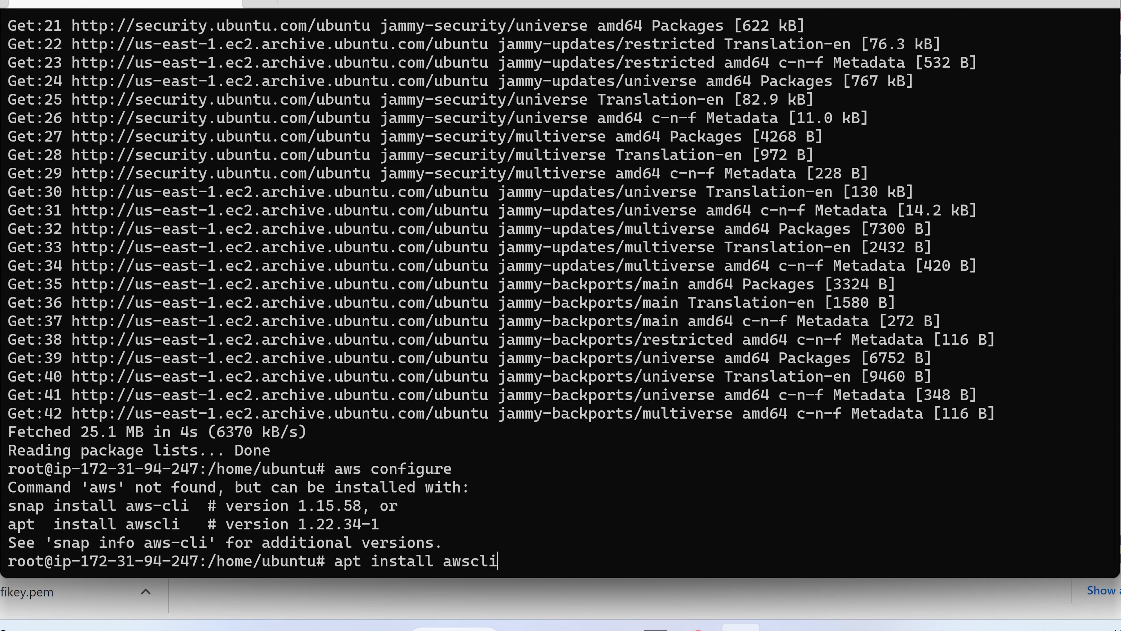
{"action": "key", "text": "Return"}
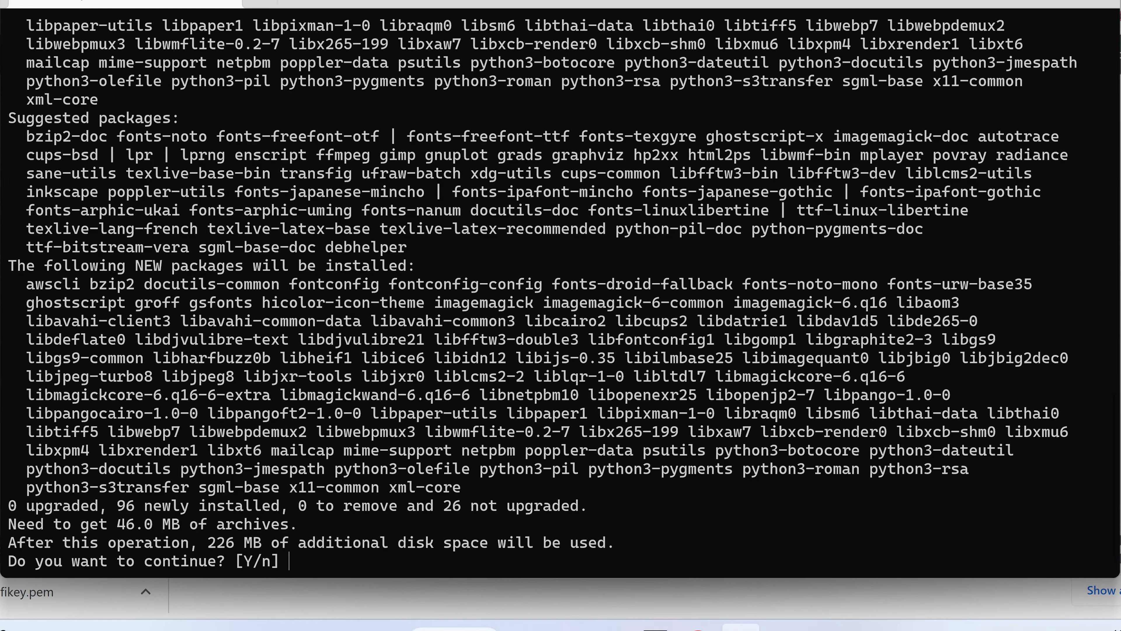
{"action": "type", "text": "Y"}
{"action": "key", "text": "Return"}
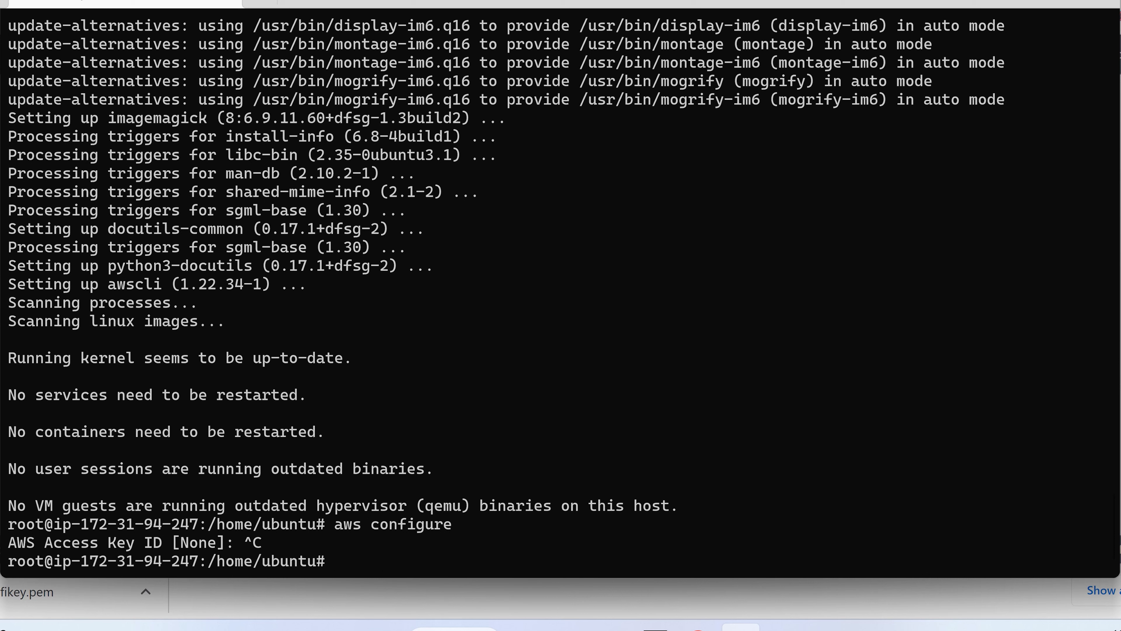
{"action": "type", "text": "aws s3 ls"}
{"action": "key", "text": "Return"}
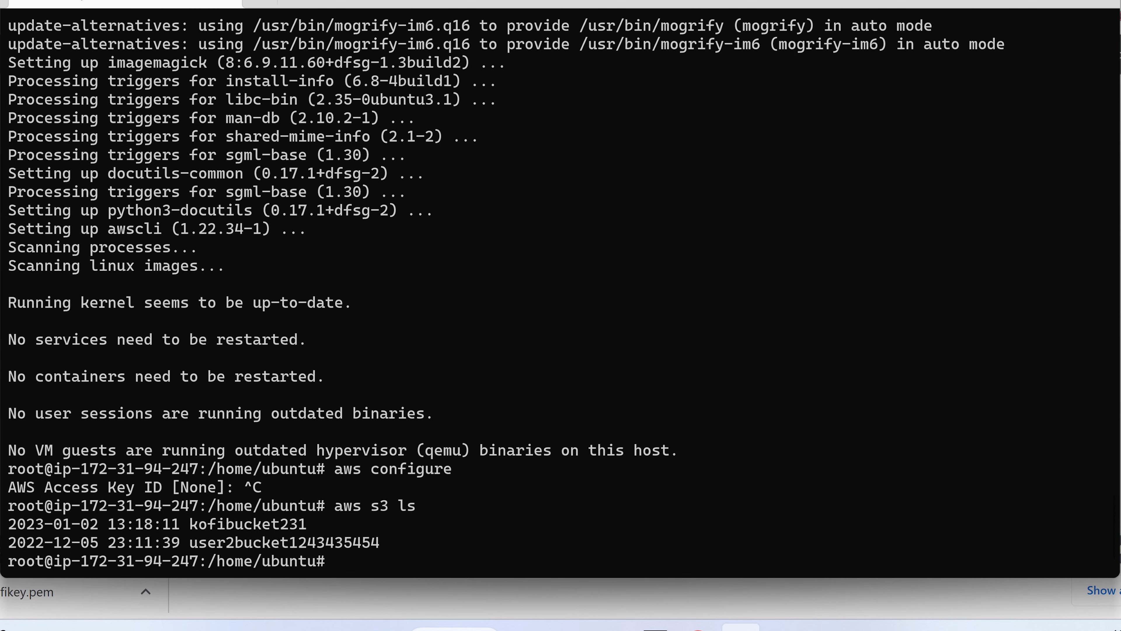
Step: Clear the terminal with Ctrl+L and type 'aws s3 mb' at the root prompt
{"action": "key", "text": "ctrl+l"}
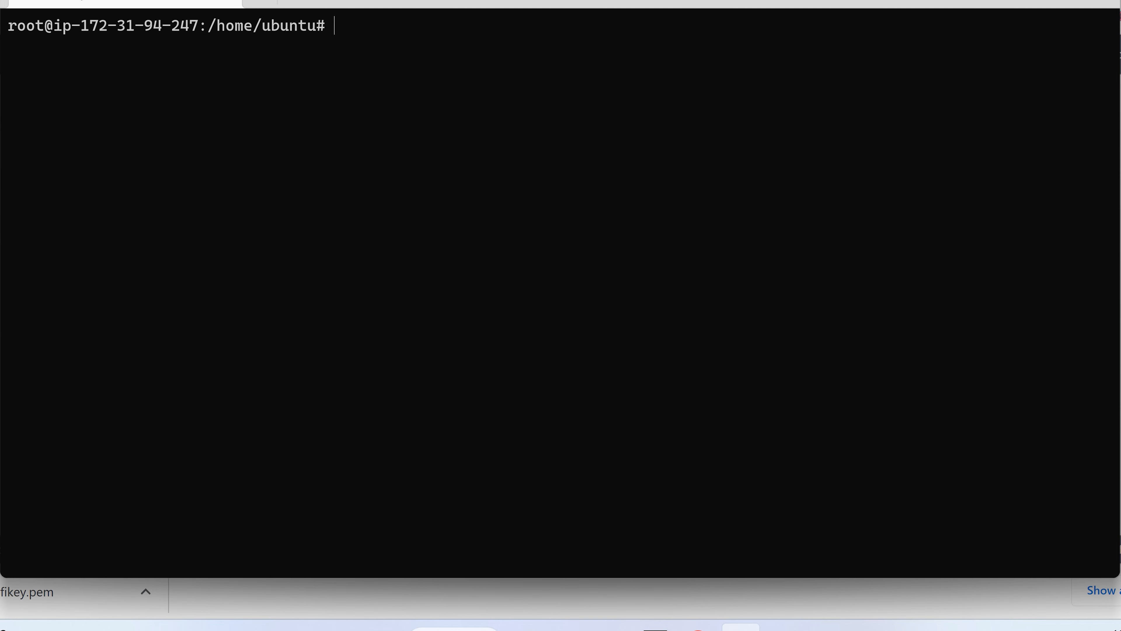
{"action": "type", "text": "aws s3 mb"}
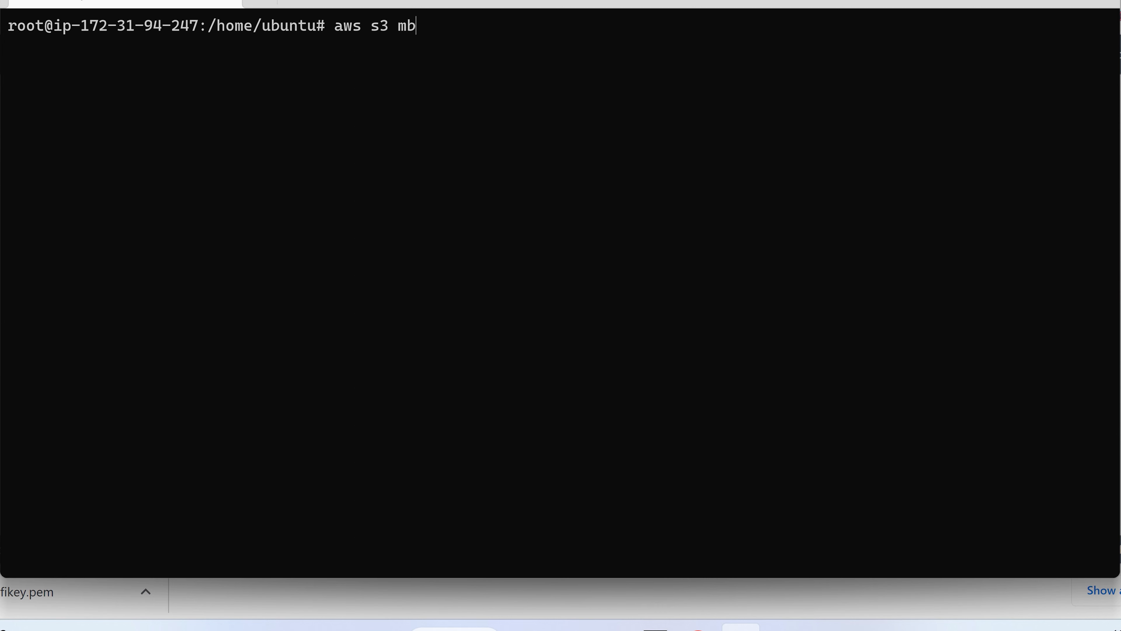